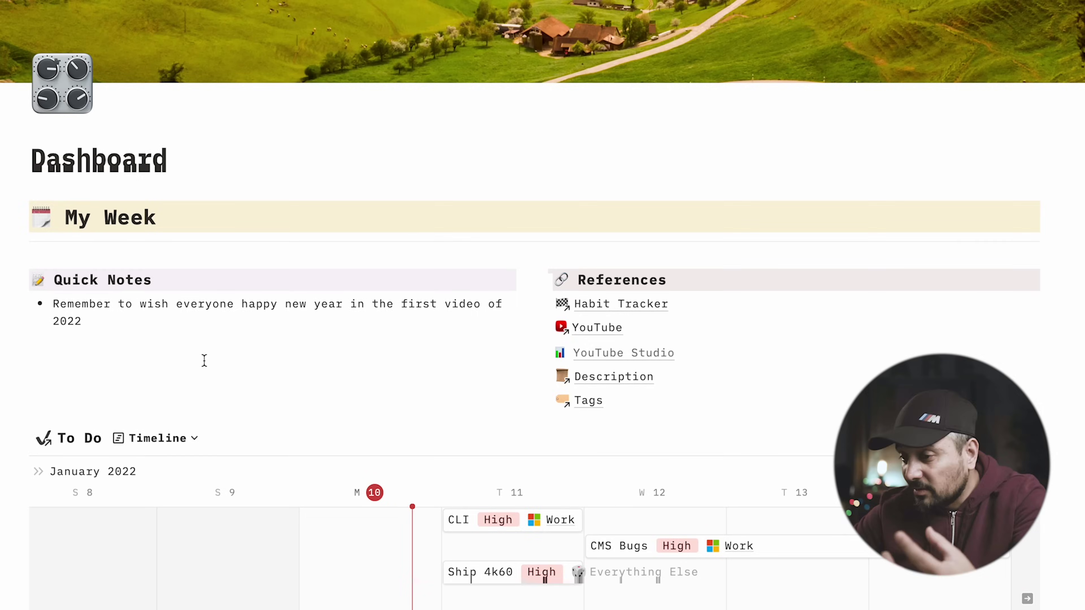
Step: Bring the Content Tracking timeline into view and pan right across its dates
scroll(204, 361, "down", 6)
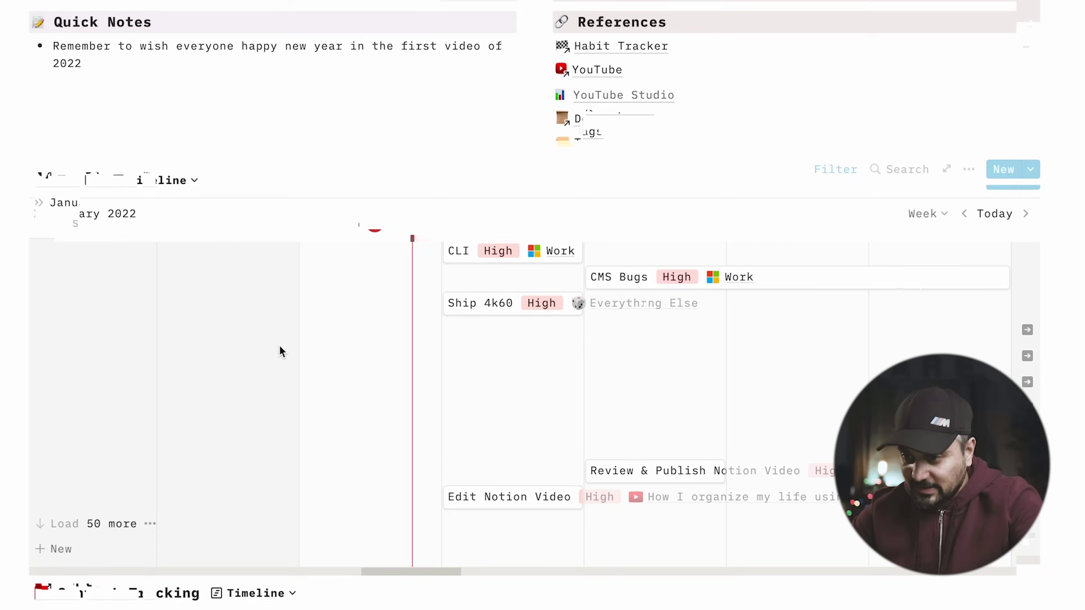
scroll(323, 348, "down", 12)
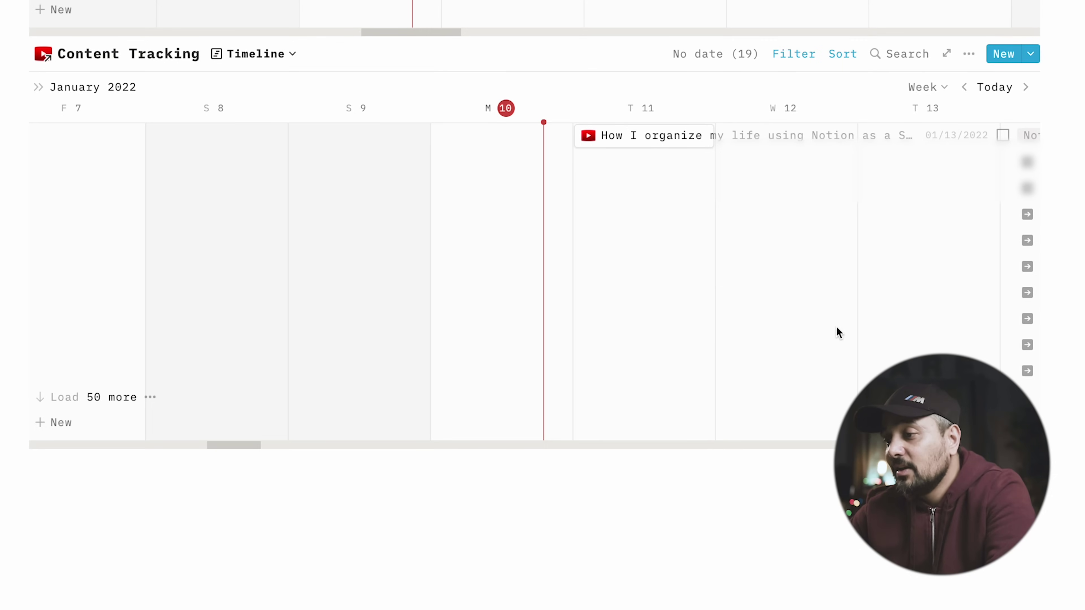
scroll(839, 334, "right", 3)
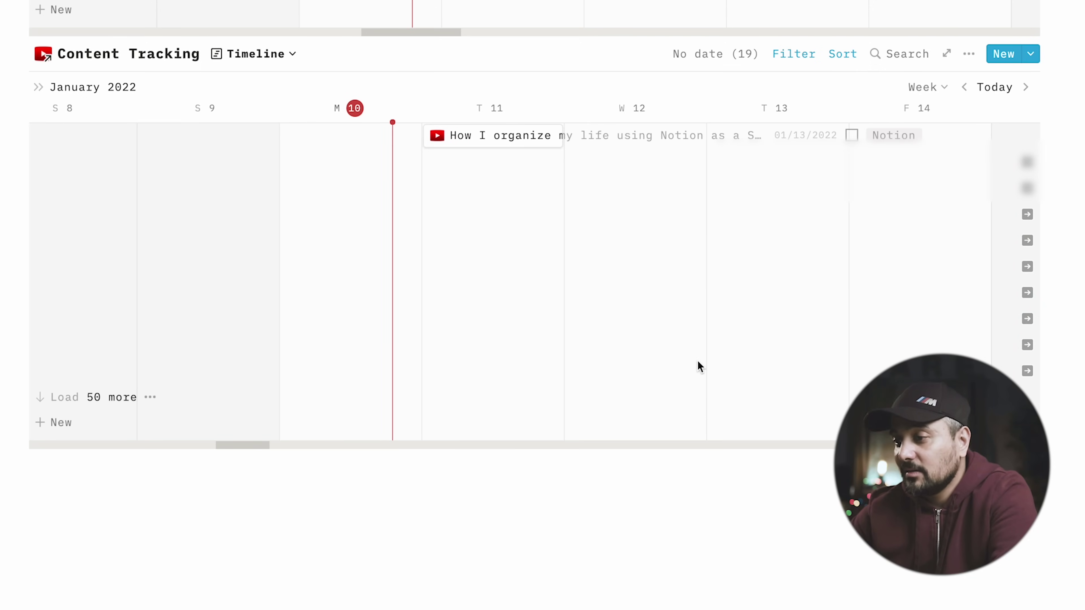
scroll(698, 362, "right", 5)
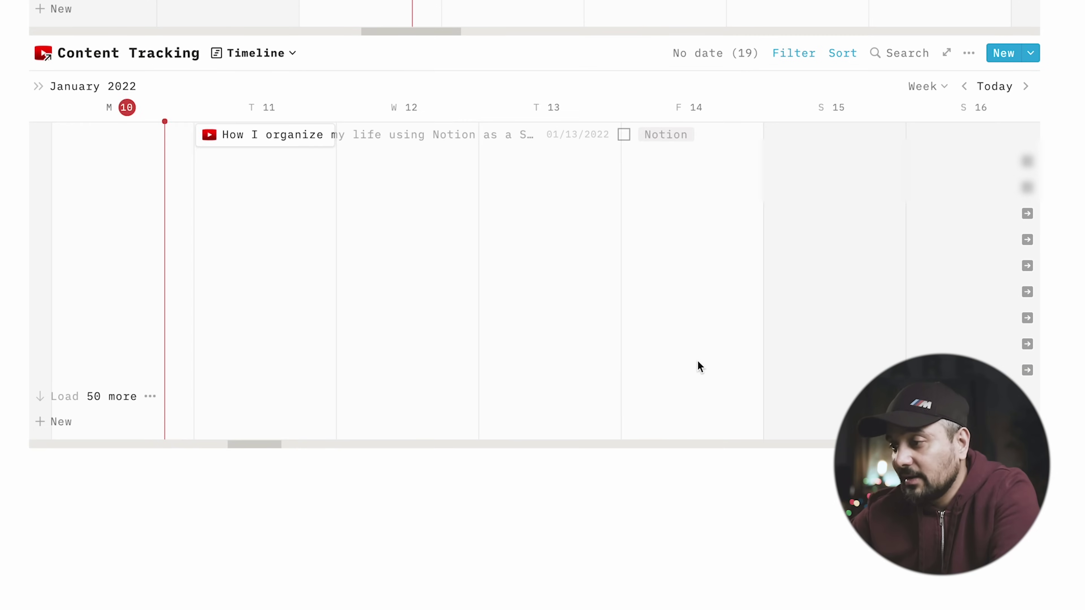
scroll(698, 360, "right", 2)
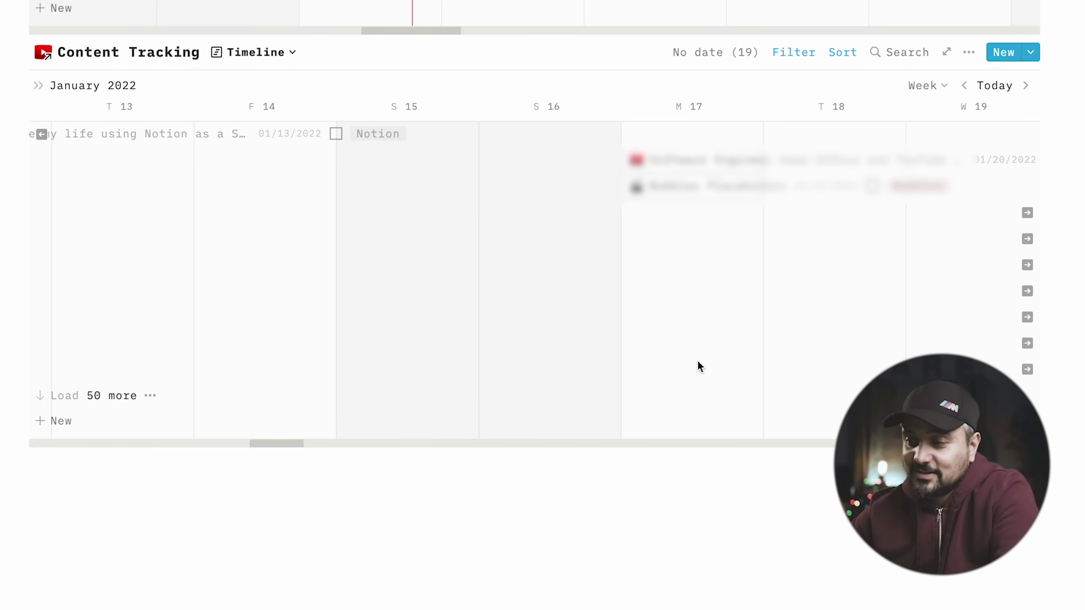
scroll(583, 257, "right", 3)
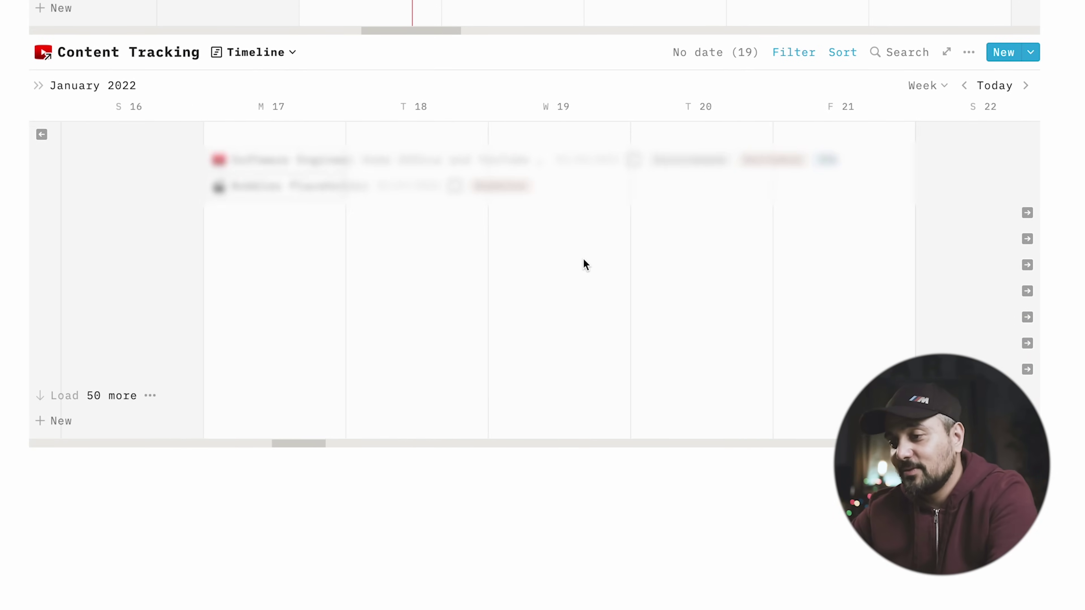
scroll(583, 257, "right", 2)
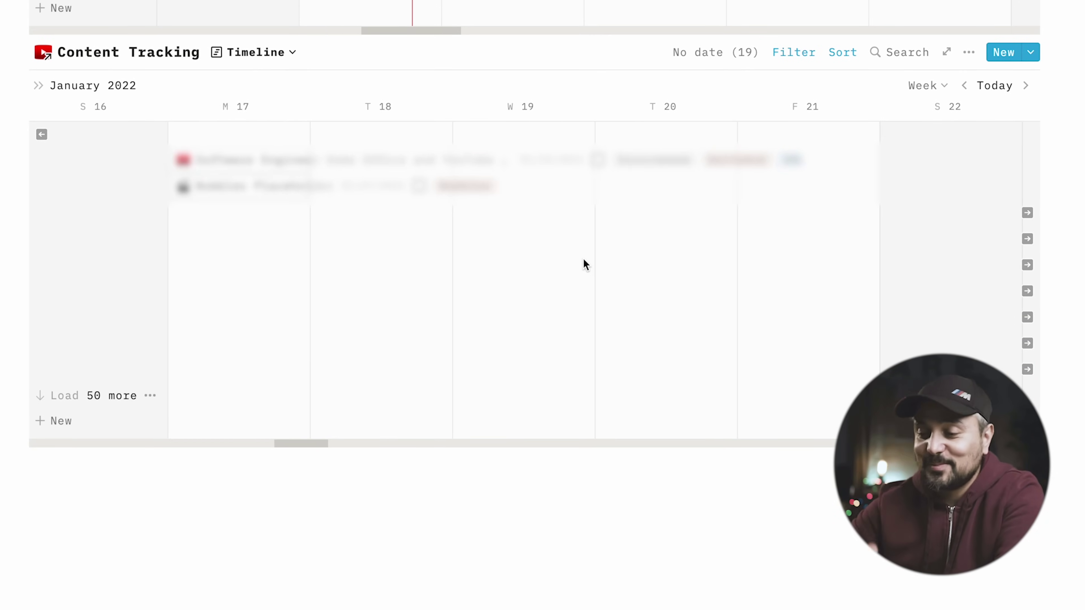
Step: Pan back to the 01/13/2022 Notion video and open the timeline's list of views
scroll(583, 258, "left", 10)
scroll(583, 260, "left", 3)
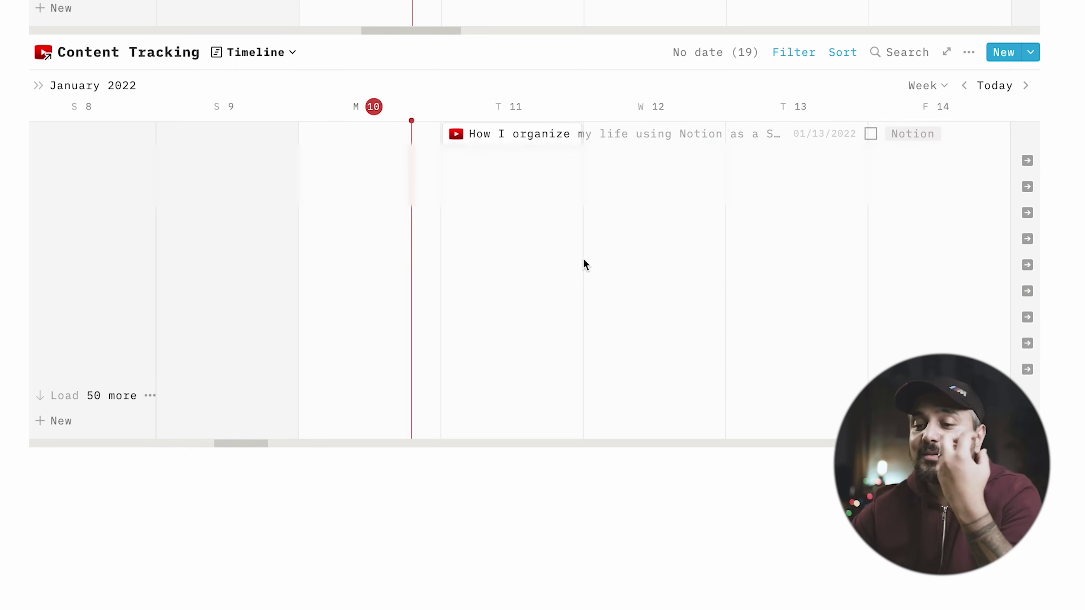
scroll(584, 258, "right", 1)
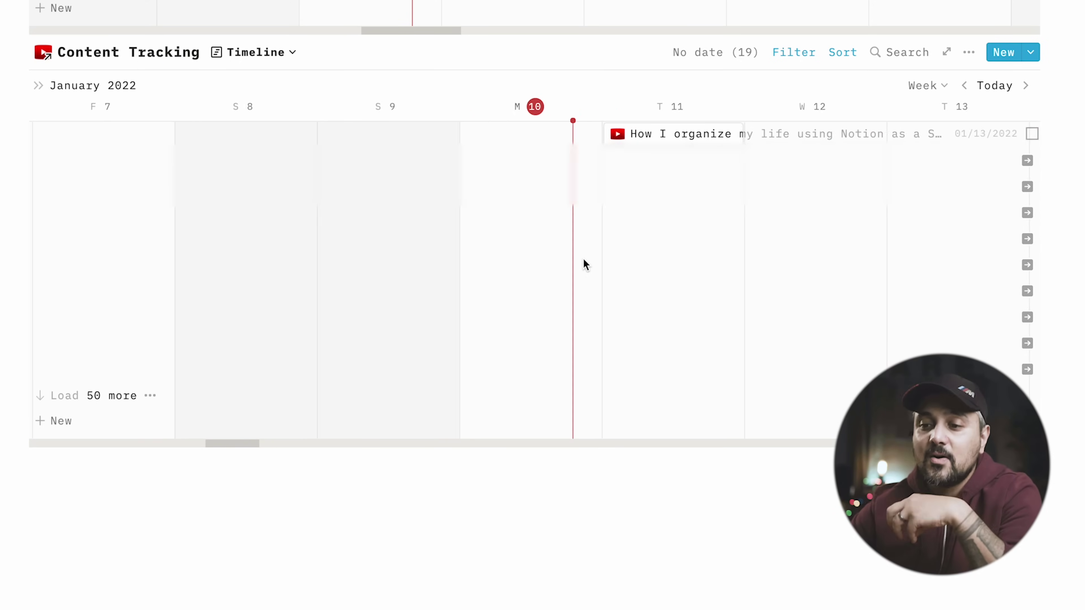
scroll(583, 257, "right", 1)
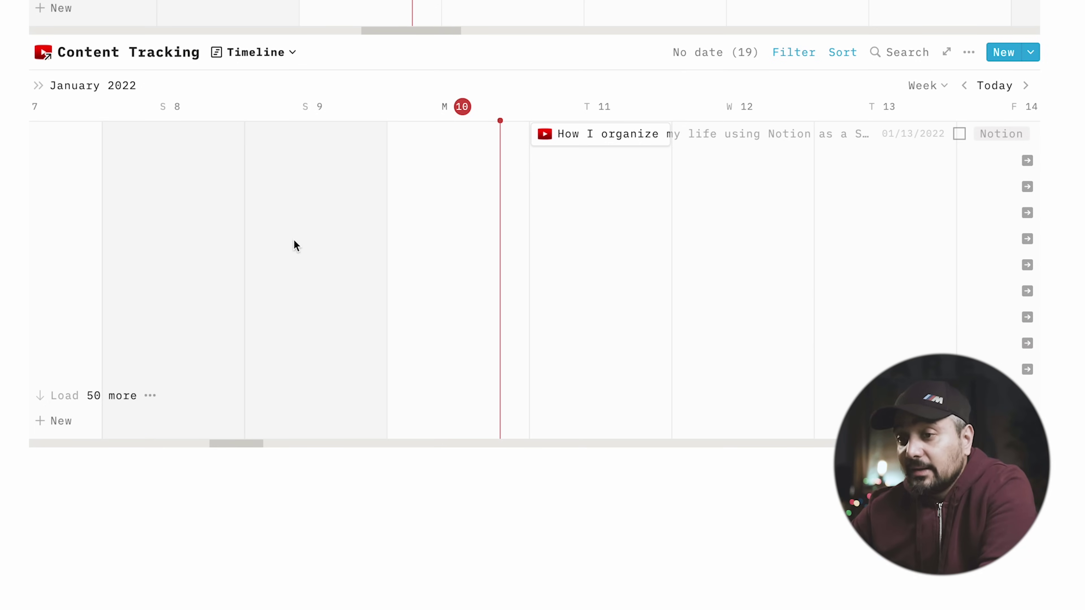
left_click(253, 53)
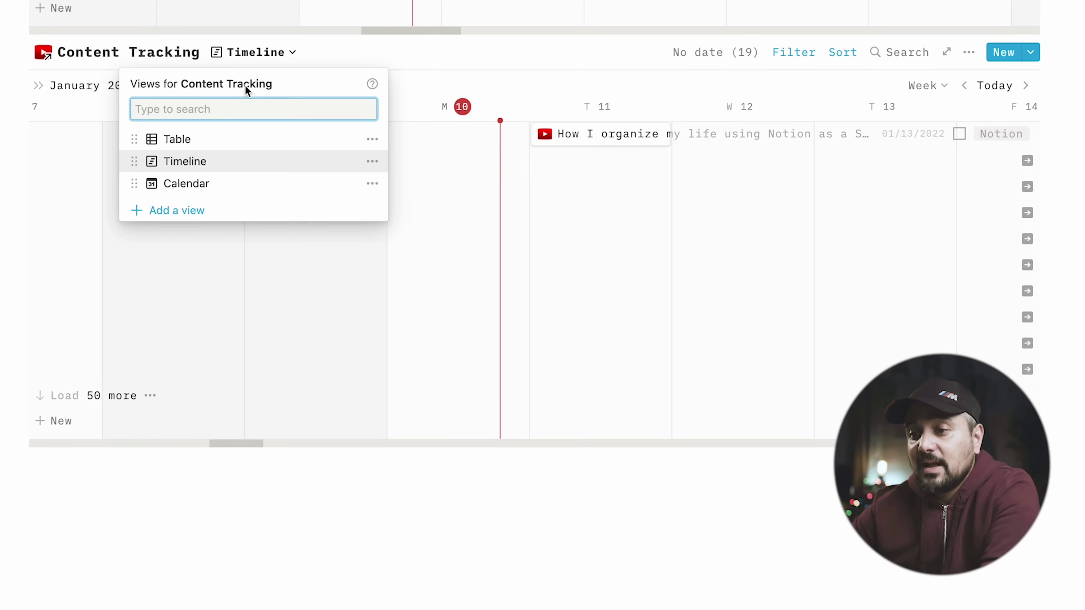
Step: Switch Content Tracking to Table view, then to Calendar view, and scroll through the publish dates
left_click(221, 146)
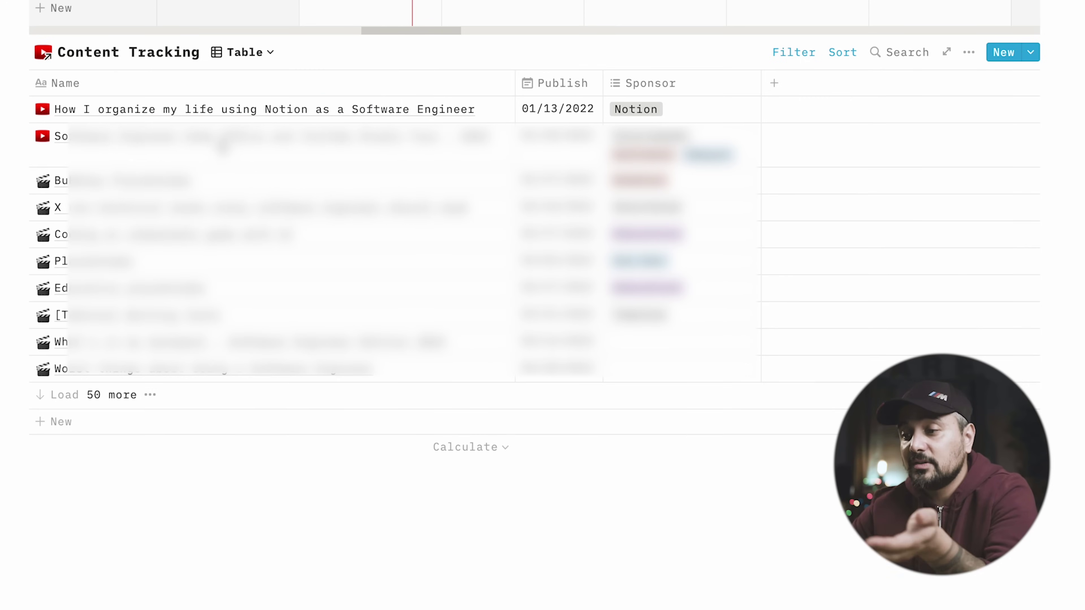
left_click(242, 53)
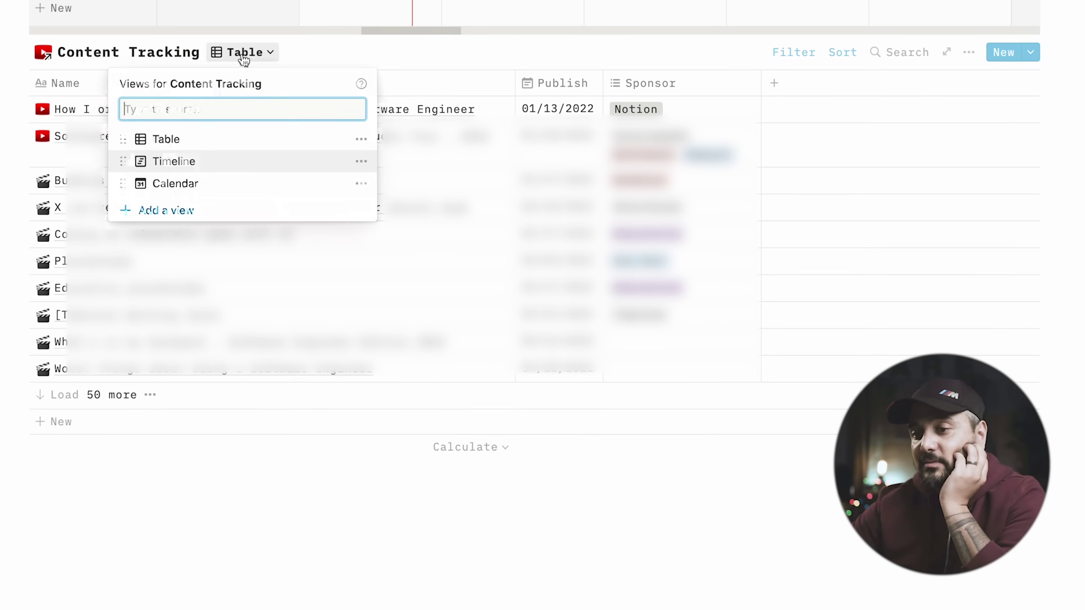
left_click(223, 190)
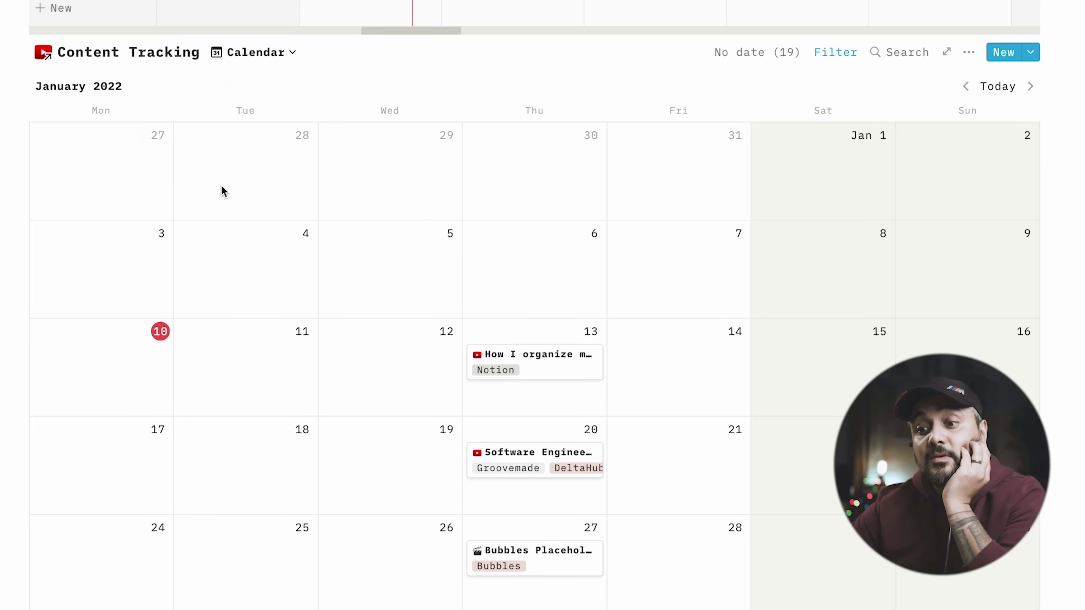
scroll(349, 363, "down", 5)
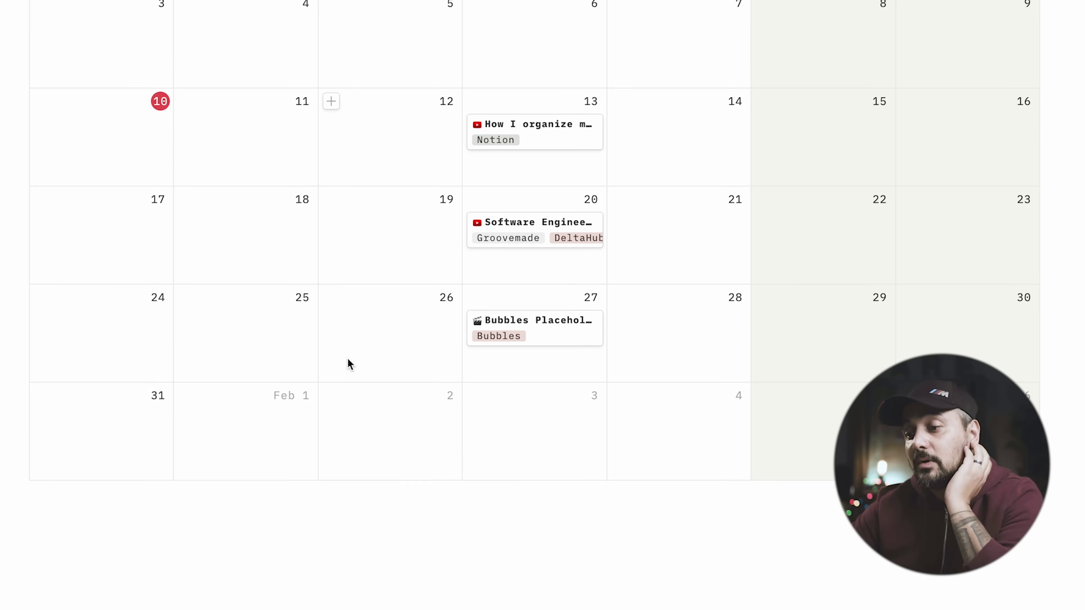
scroll(348, 363, "up", 2)
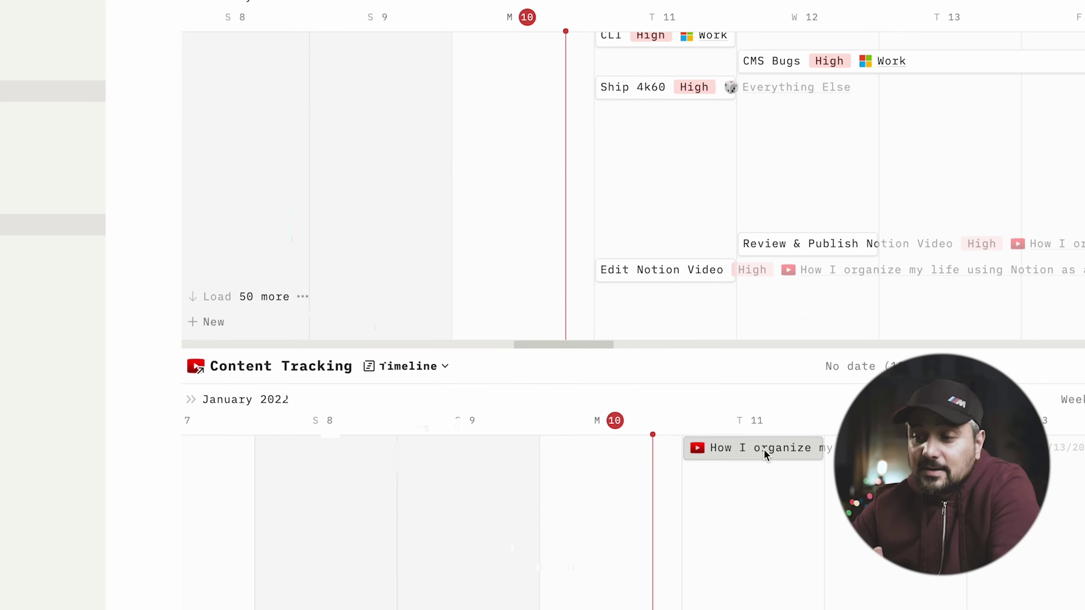
Step: Preview the 'How I organize my life using Notion as a Software Engineer' page and skim its script
left_click(764, 450)
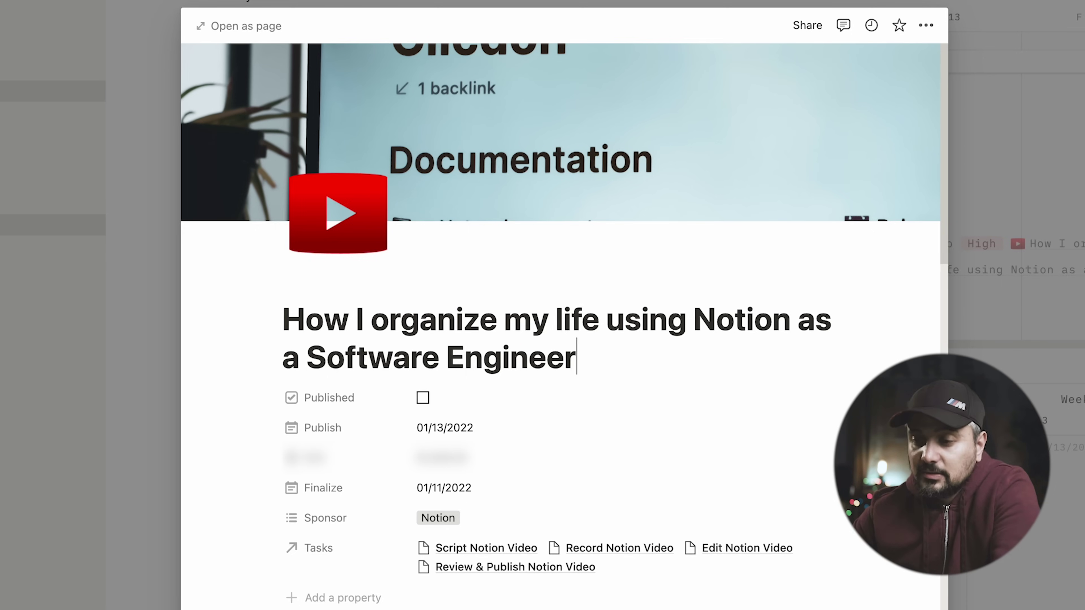
scroll(733, 551, "down", 15)
scroll(555, 325, "up", 4)
scroll(555, 325, "down", 6)
scroll(555, 325, "up", 2)
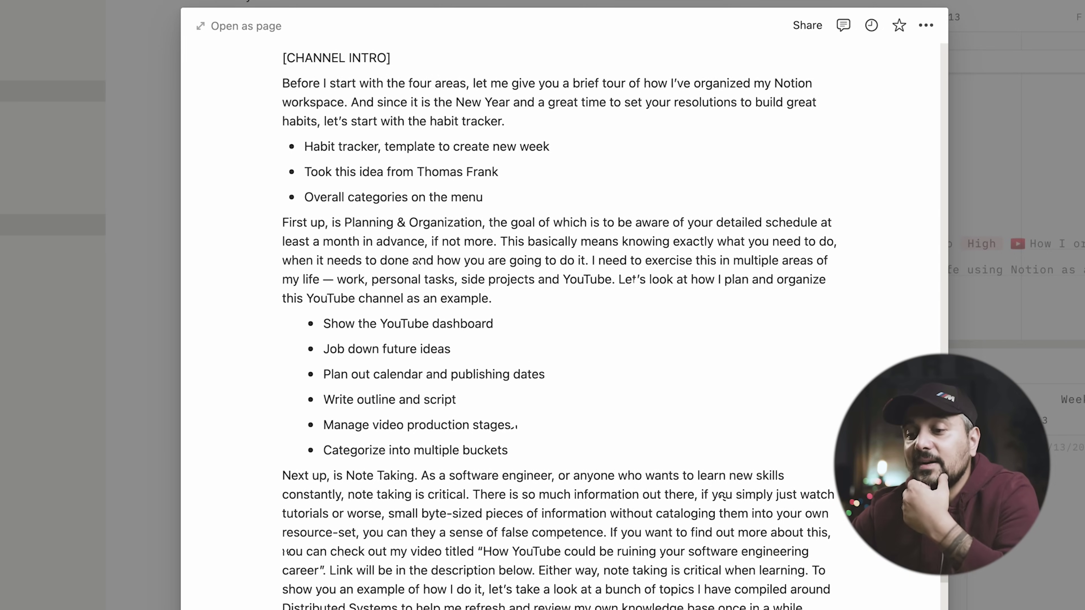
scroll(555, 325, "down", 12)
scroll(555, 325, "up", 1)
scroll(556, 325, "down", 1)
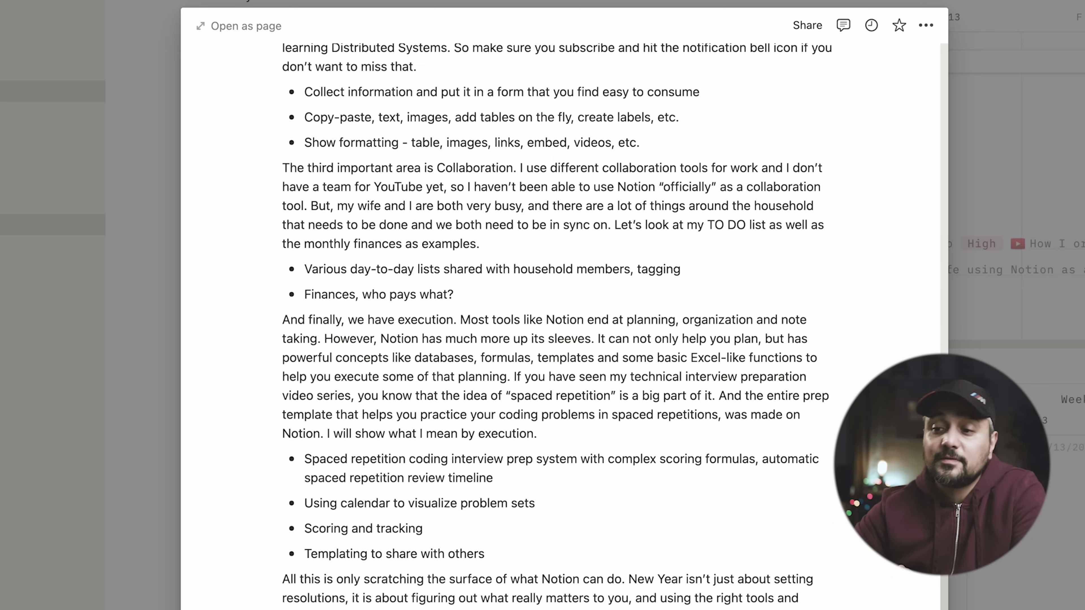
Step: Expand the video page's Video Checklist toggle to show its items
scroll(555, 325, "up", 15)
scroll(555, 325, "down", 1)
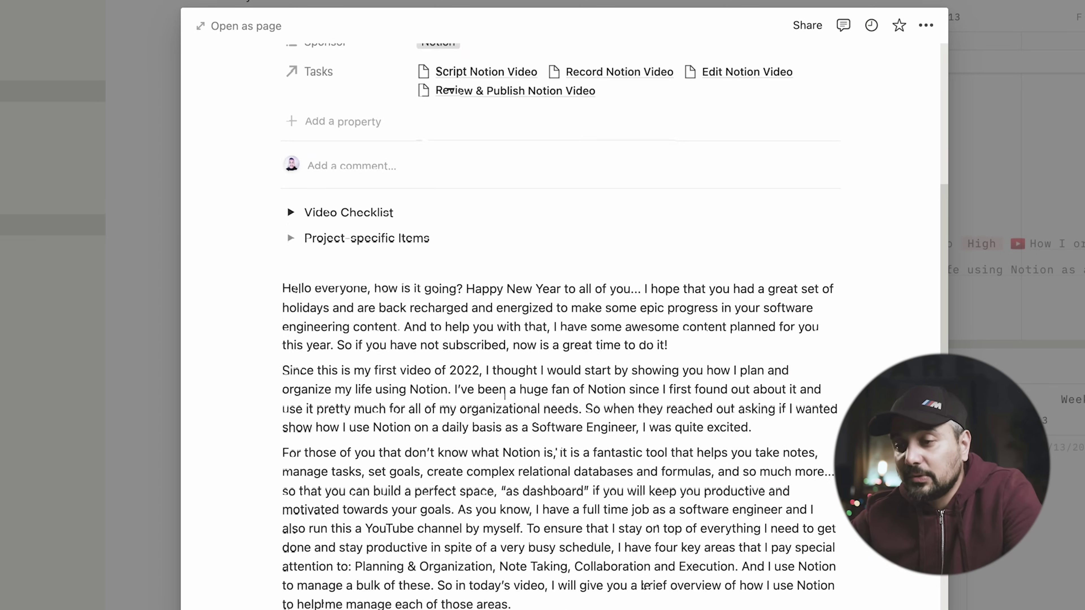
scroll(505, 393, "up", 3)
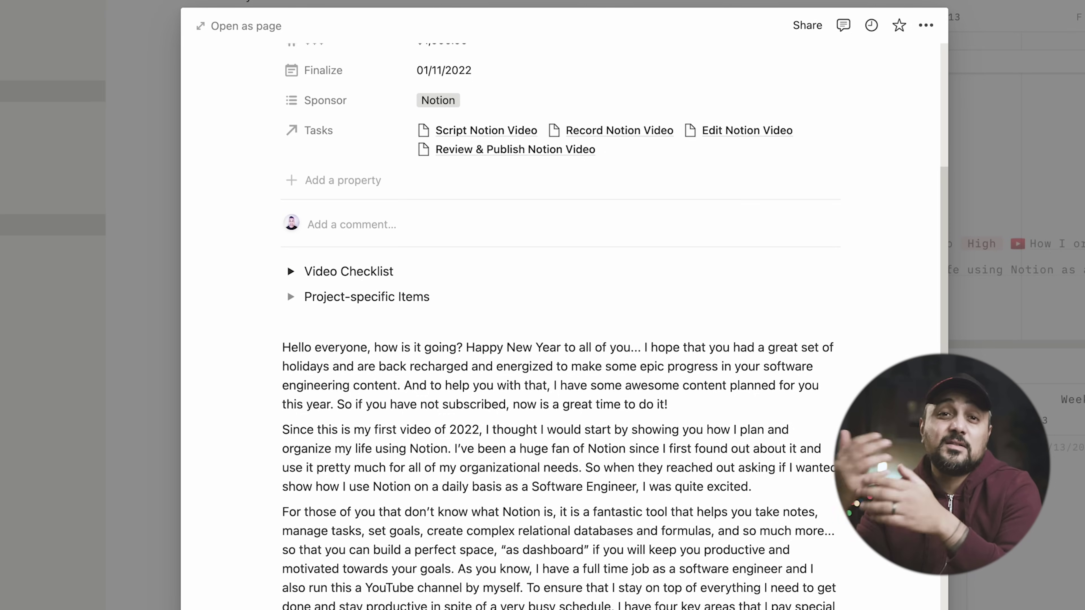
left_click(290, 271)
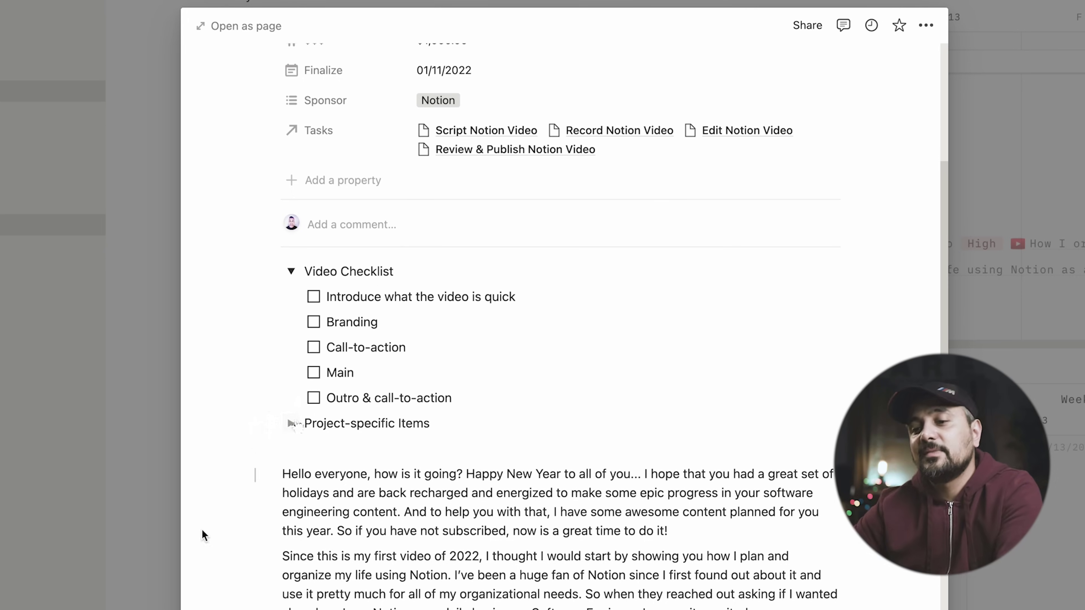
Step: Expand the empty Project-specific Items toggle on the video page
left_click(290, 423)
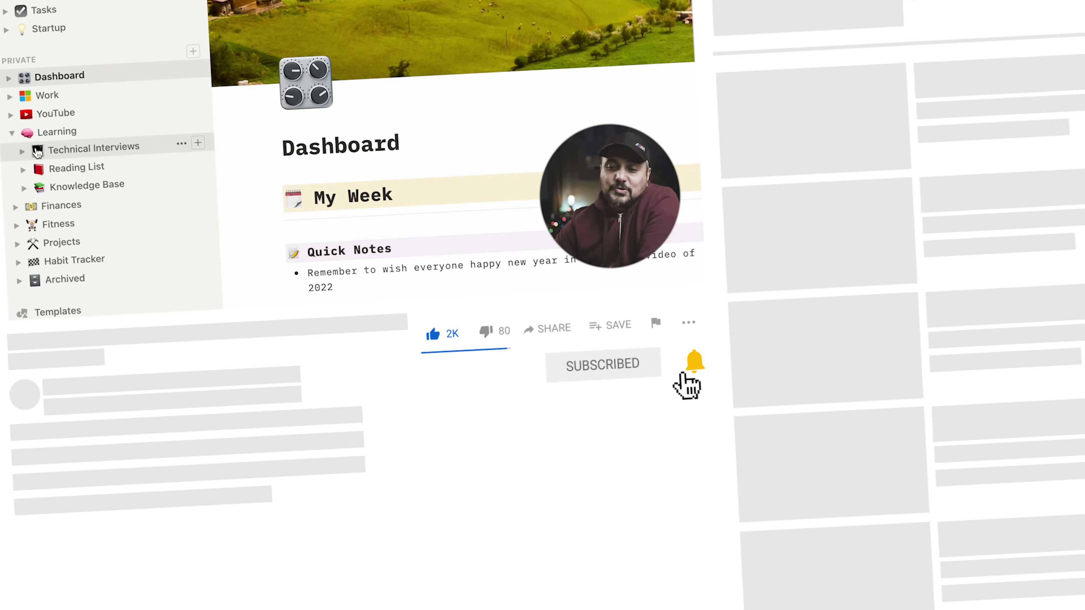
Step: Open the System Design Study Notes page from Technical Interviews in the sidebar
left_click(22, 151)
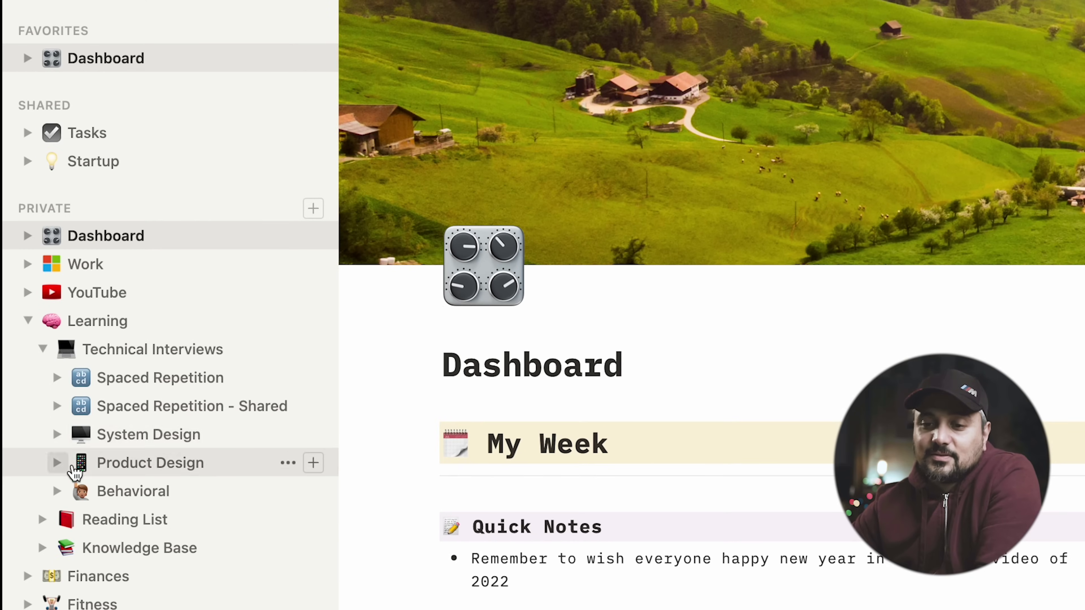
left_click(59, 435)
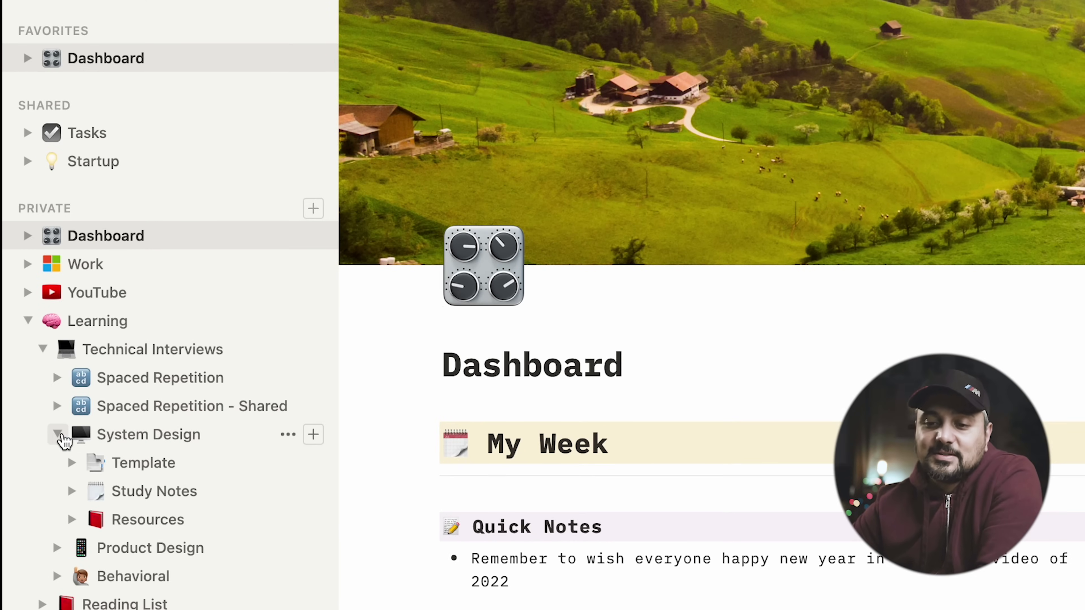
left_click(190, 498)
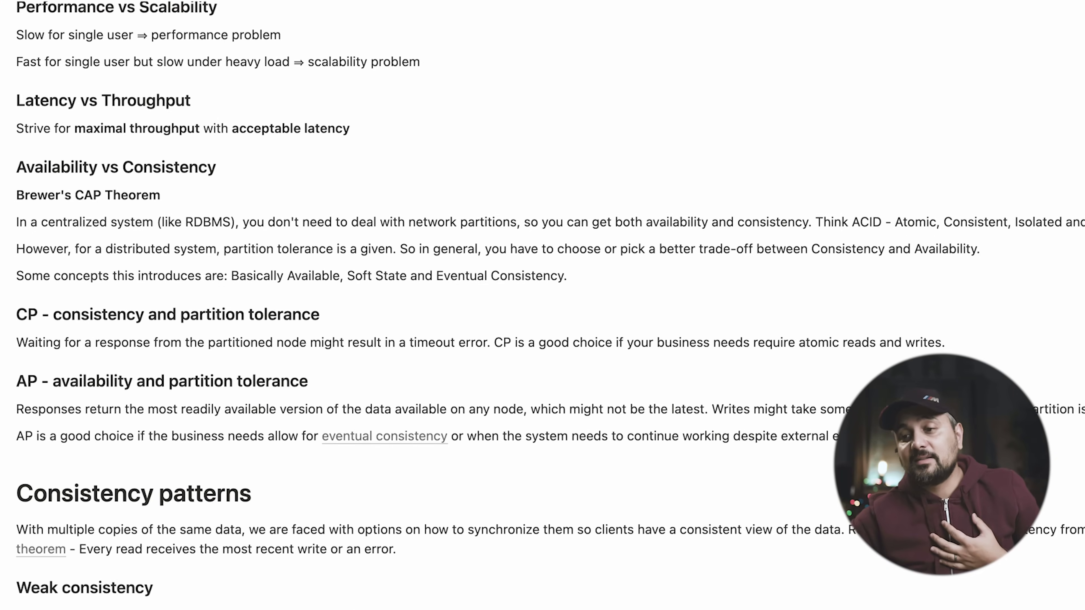
scroll(542, 305, "down", 10)
scroll(543, 305, "up", 7)
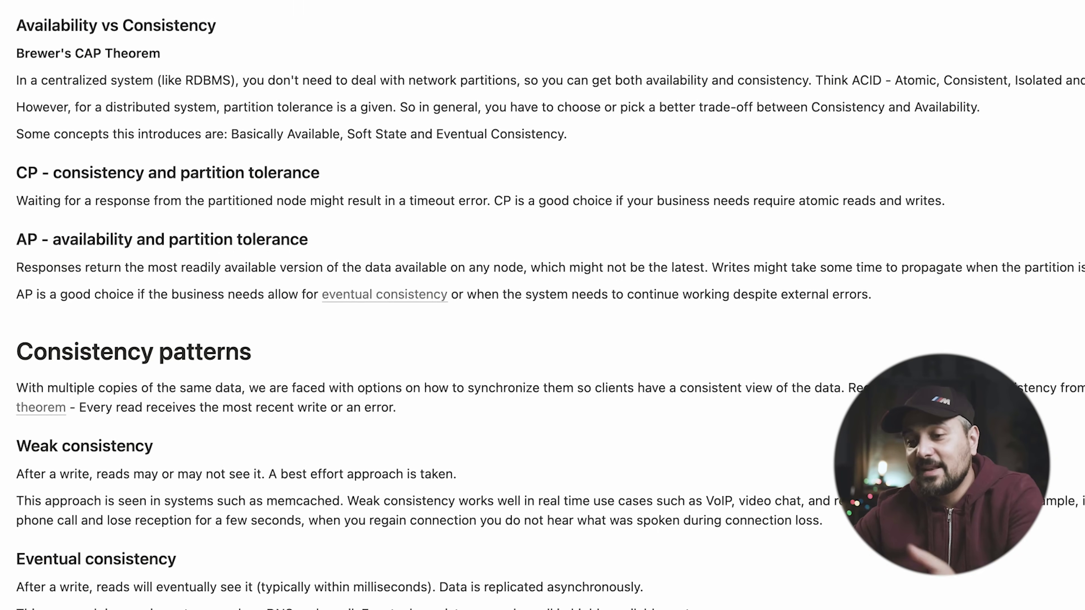
Step: Check the per-year and per-week downtime values in the 99.9% availability table, then continue toward Reverse proxy
scroll(363, 418, "down", 4)
scroll(363, 419, "up", 6)
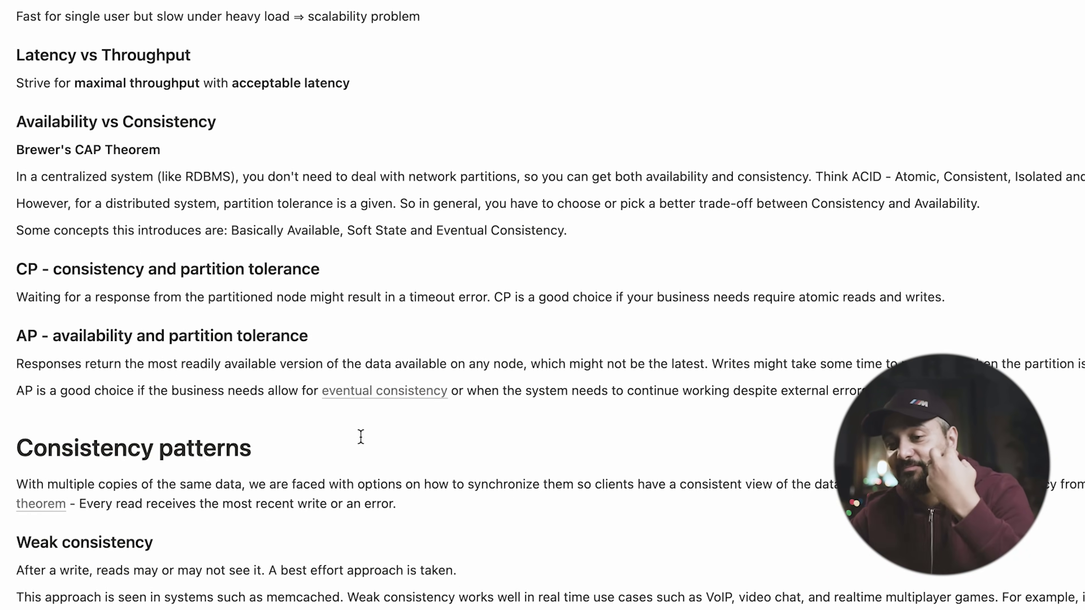
scroll(365, 402, "down", 1)
scroll(587, 507, "up", 1)
scroll(587, 507, "down", 12)
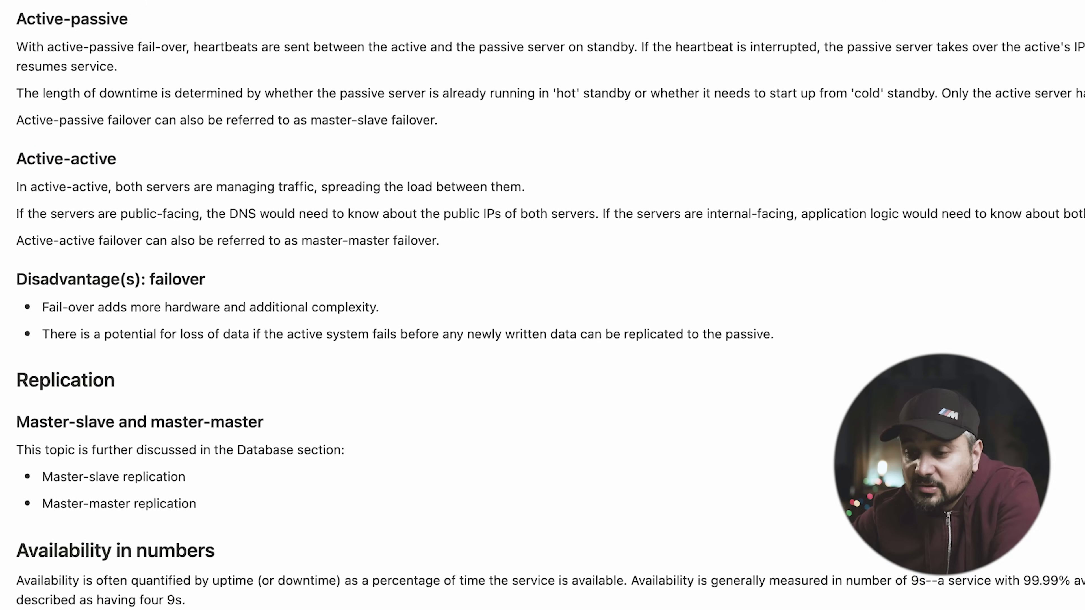
scroll(295, 477, "down", 10)
left_click(323, 388)
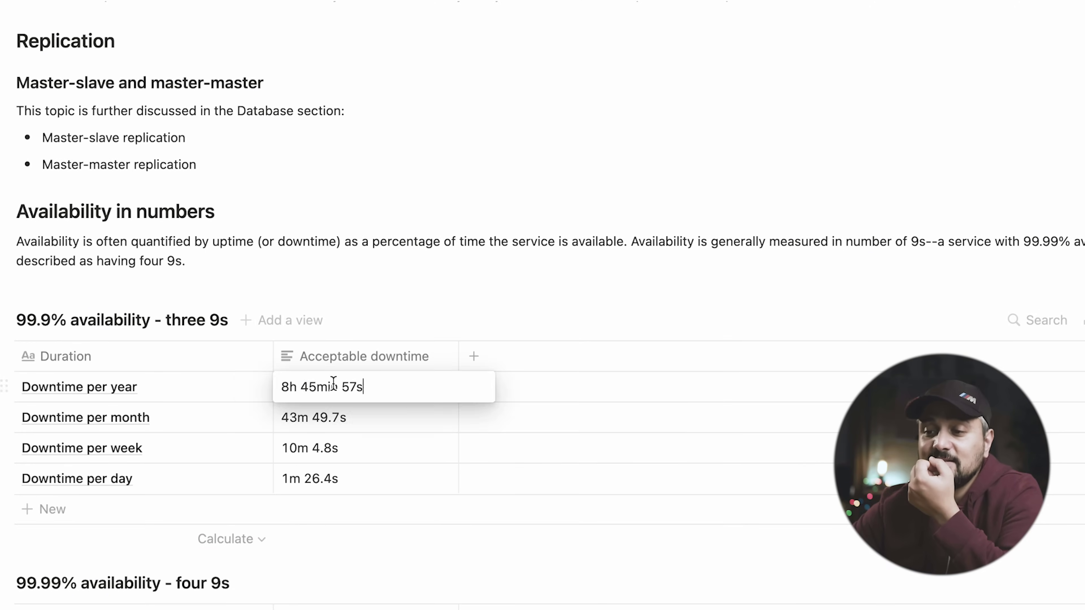
key("Escape")
left_click(344, 450)
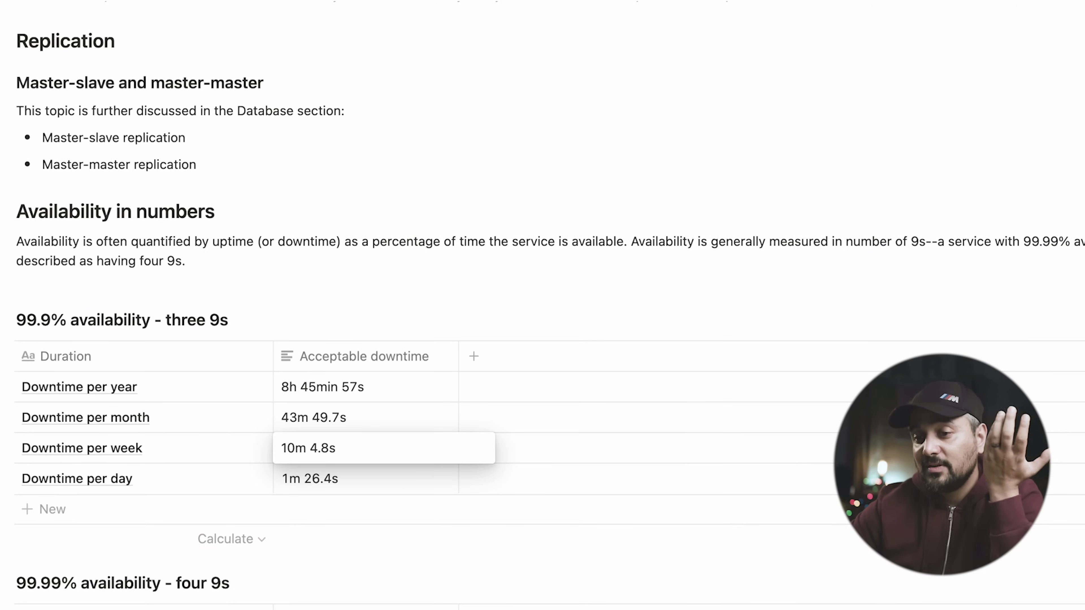
key("Escape")
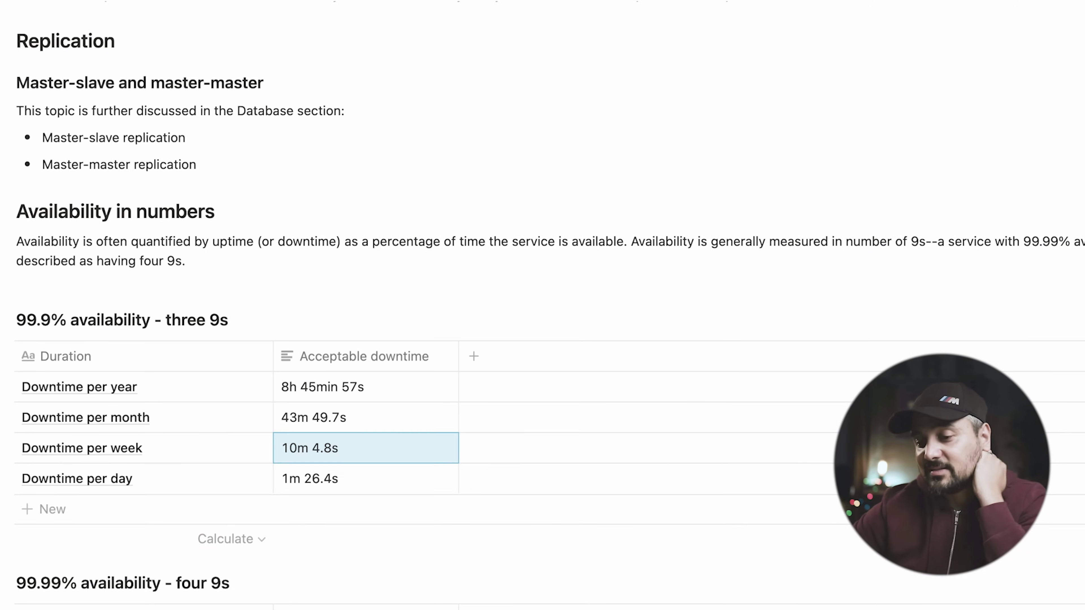
scroll(543, 305, "down", 10)
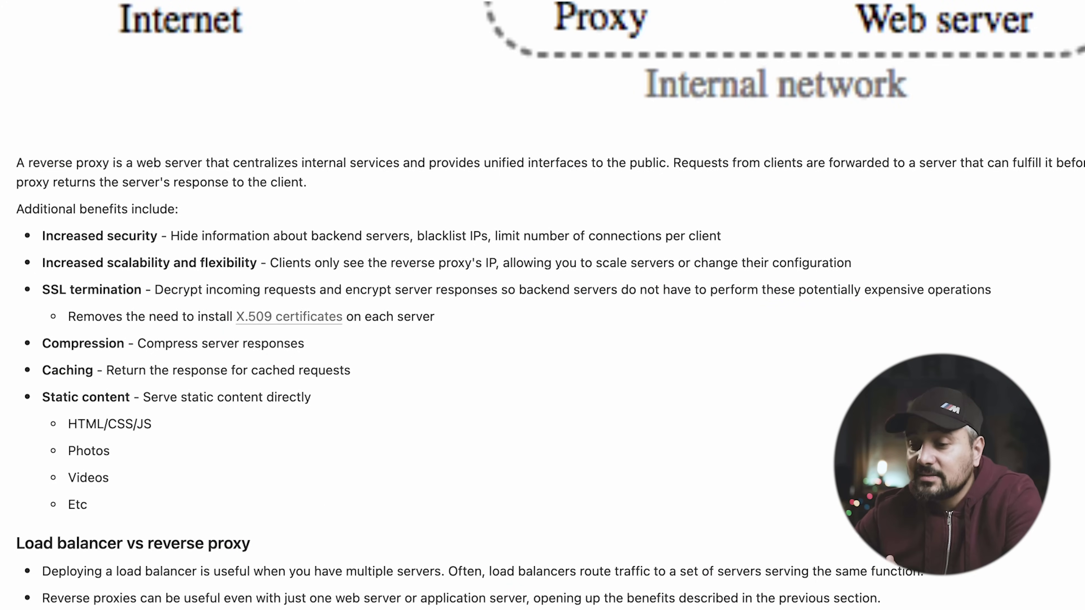
scroll(542, 305, "down", 10)
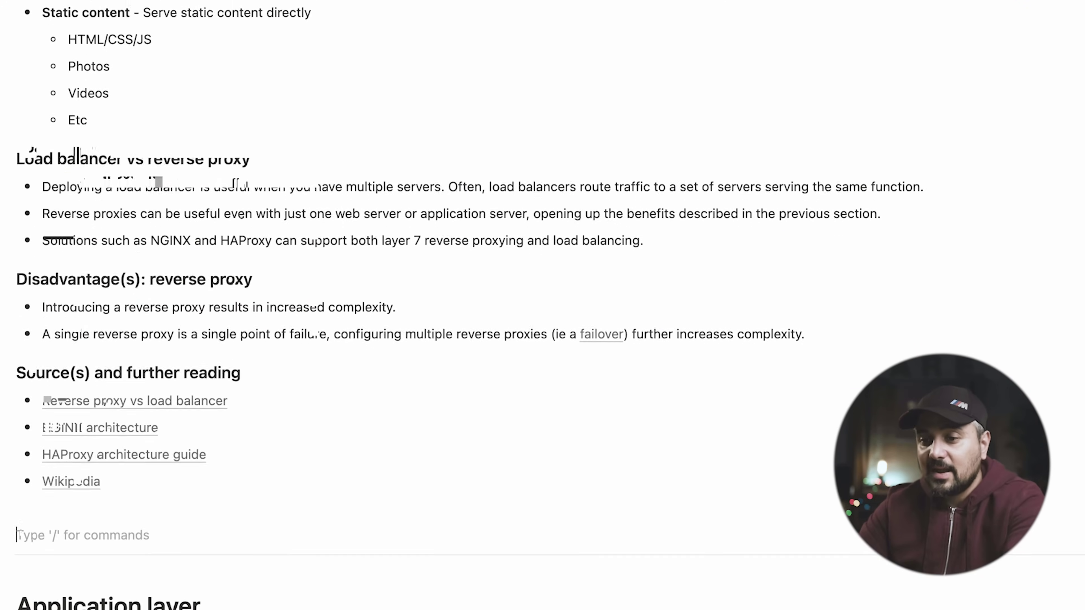
type("/")
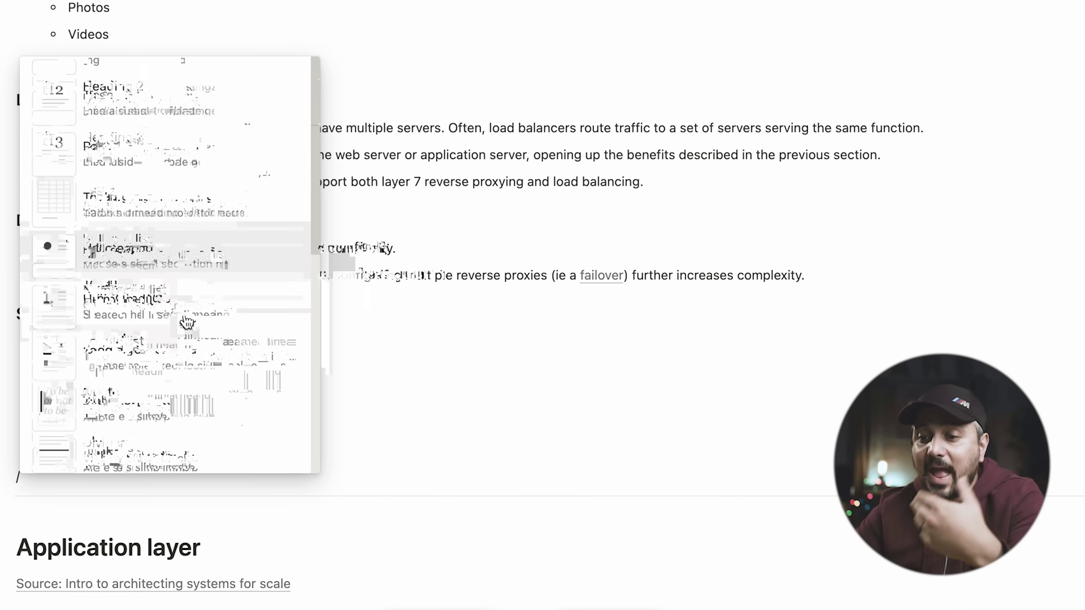
scroll(214, 316, "down", 6)
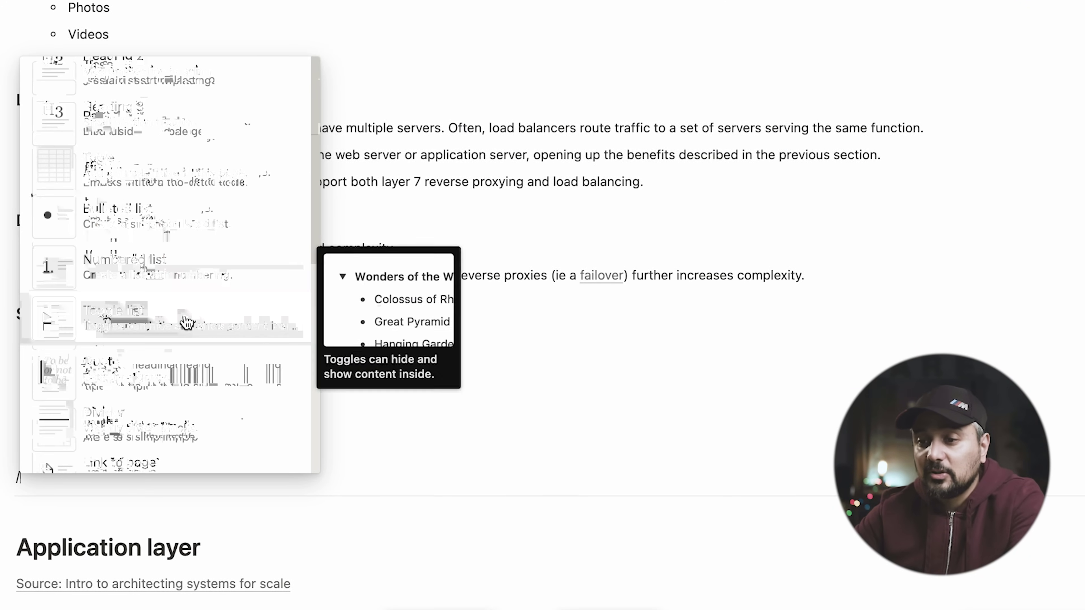
scroll(225, 185, "down", 1)
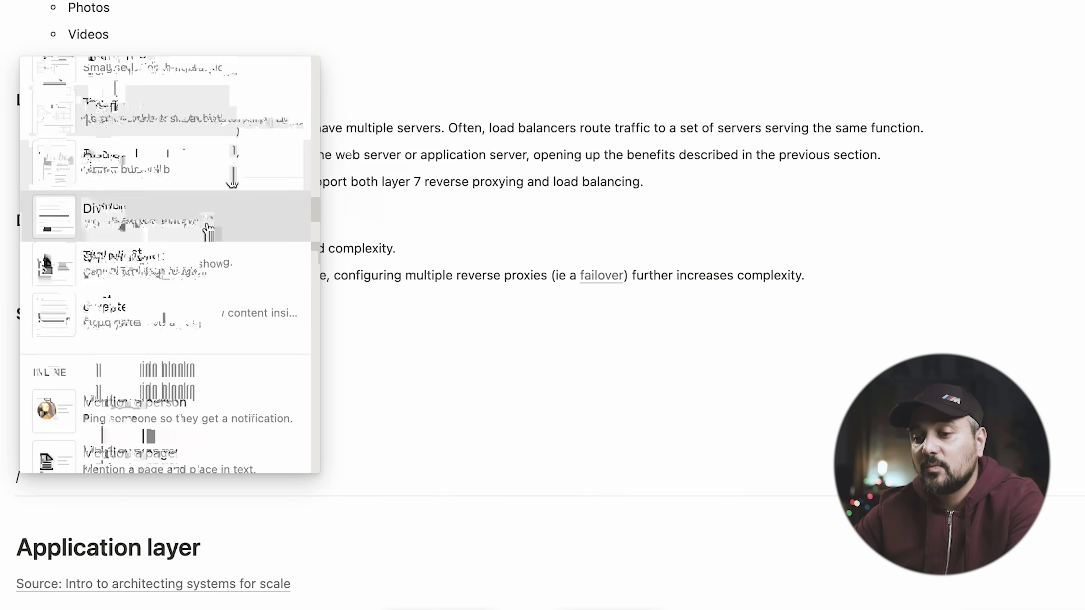
left_click(164, 325)
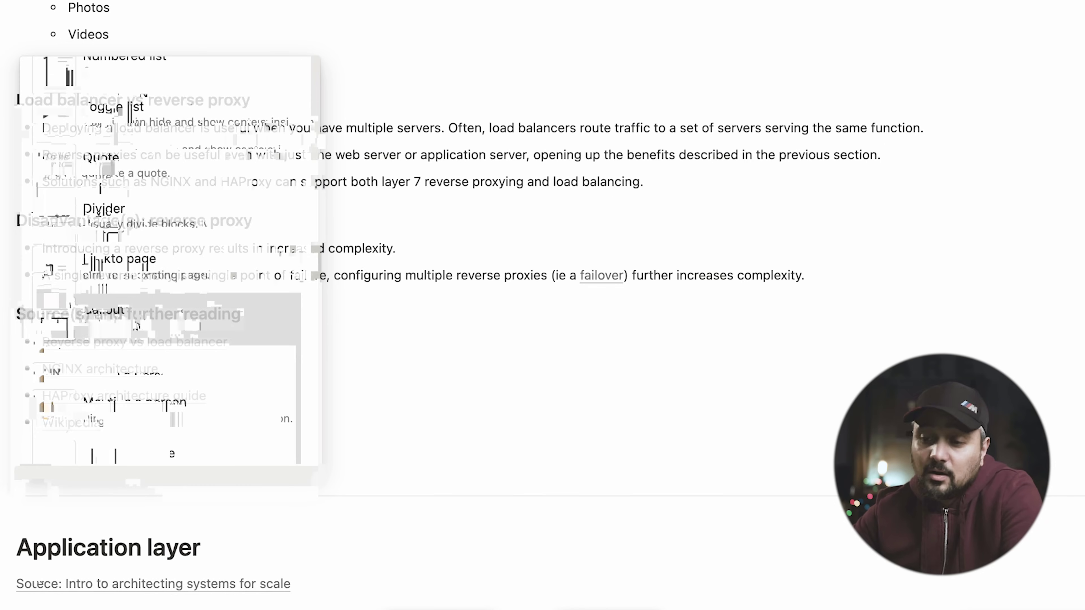
type("Hey")
key("BackSpace")
key("BackSpace")
type("e")
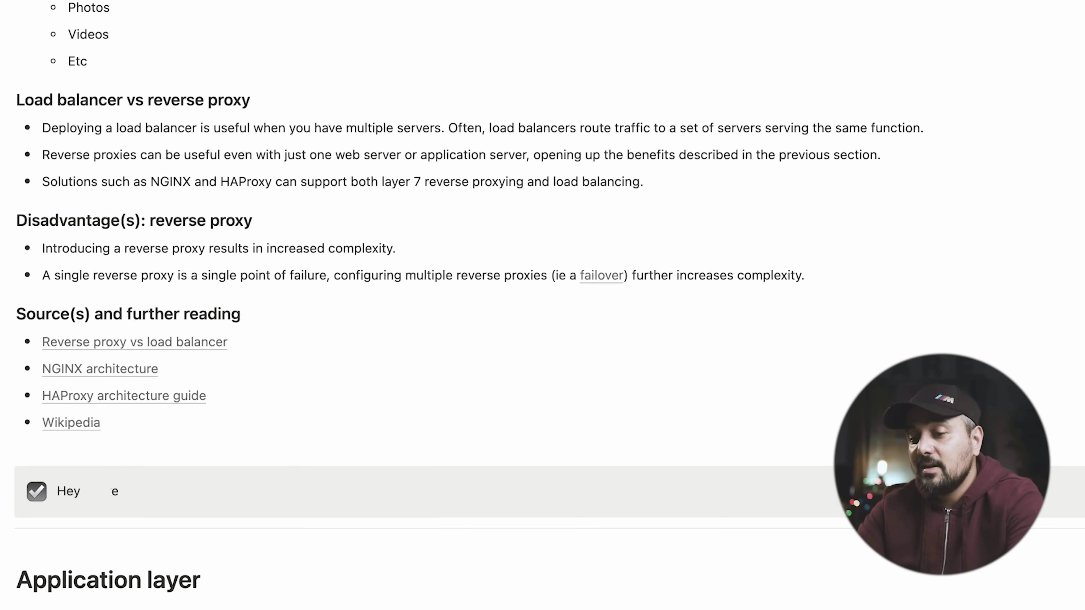
type("y, make sure you check out ..")
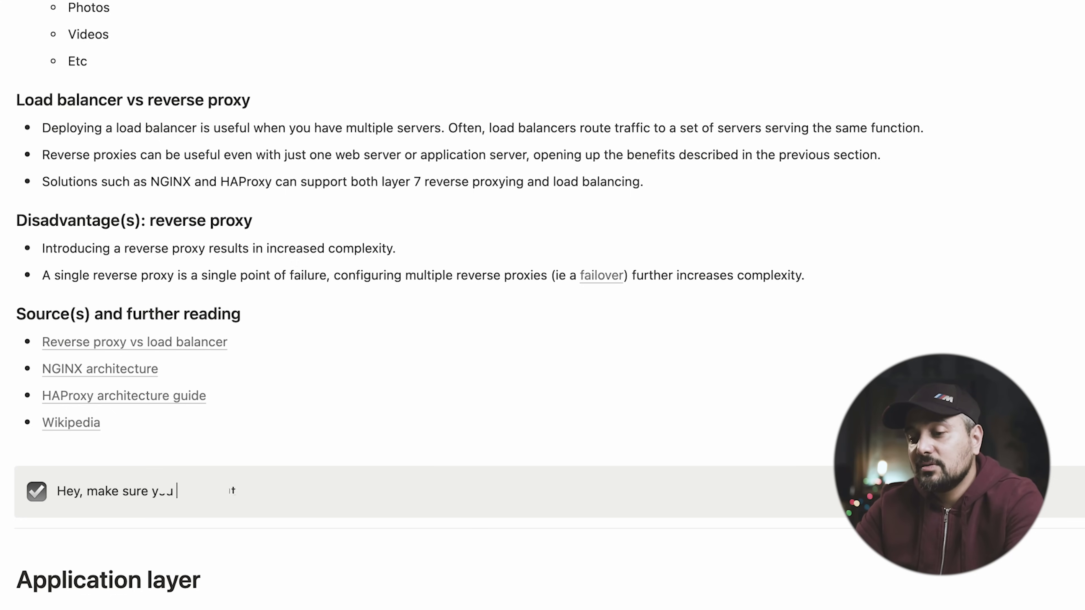
key("BackSpace")
key("BackSpace")
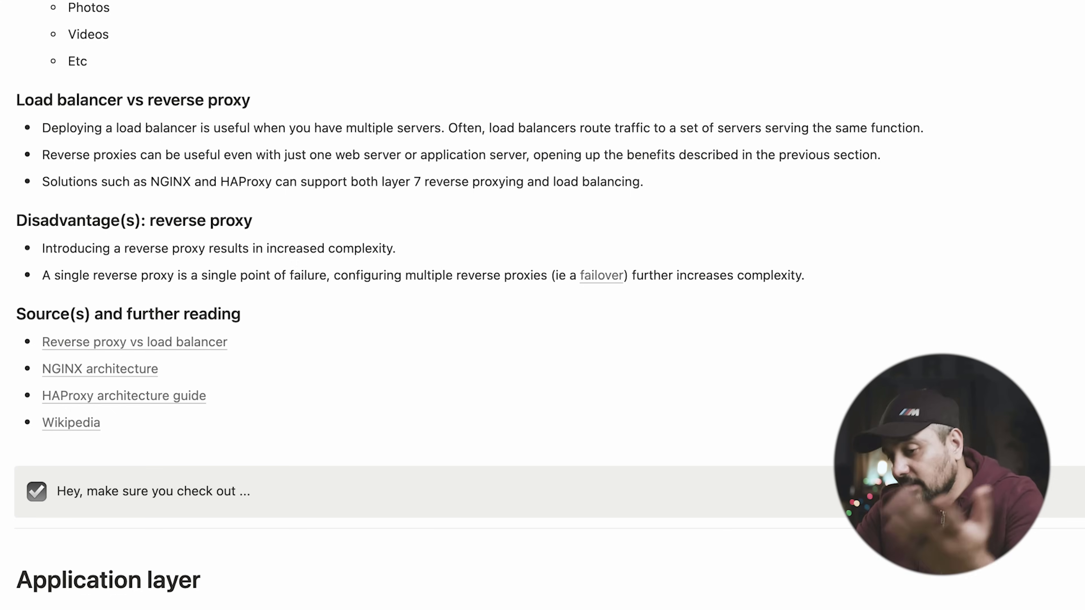
key("BackSpace")
key("BackSpace")
key("BackSpace")
key("BackSpace")
key("BackSpace")
key("BackSpace")
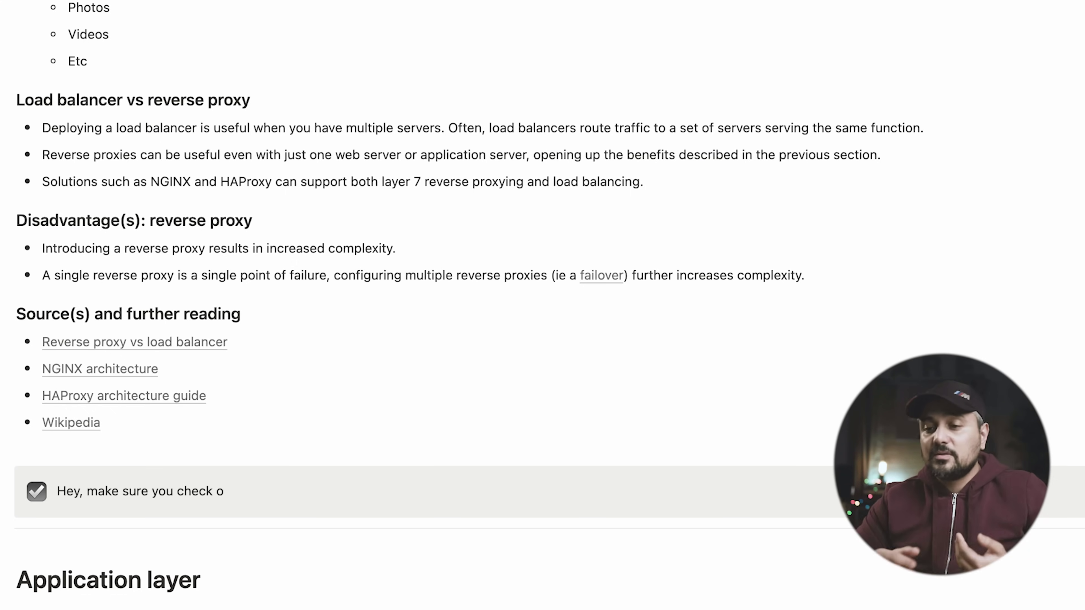
key("BackSpace")
key("BackSpace")
key("BackSpace")
key("BackSpace")
key("BackSpace")
key("BackSpace")
key("BackSpace")
key("BackSpace")
key("BackSpace")
key("BackSpace")
key("BackSpace")
key("BackSpace")
key("BackSpace")
key("BackSpace")
key("BackSpace")
key("BackSpace")
key("BackSpace")
key("BackSpace")
key("BackSpace")
key("BackSpace")
key("BackSpace")
key("BackSpace")
key("BackSpace")
key("BackSpace")
key("BackSpace")
key("BackSpace")
key("BackSpace")
type("/")
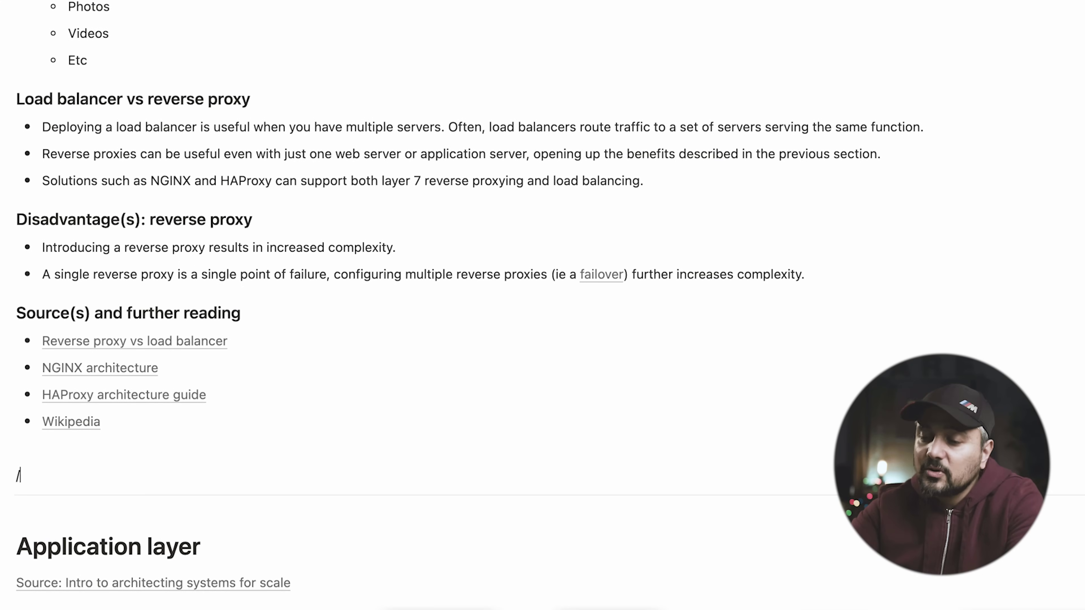
key("BackSpace")
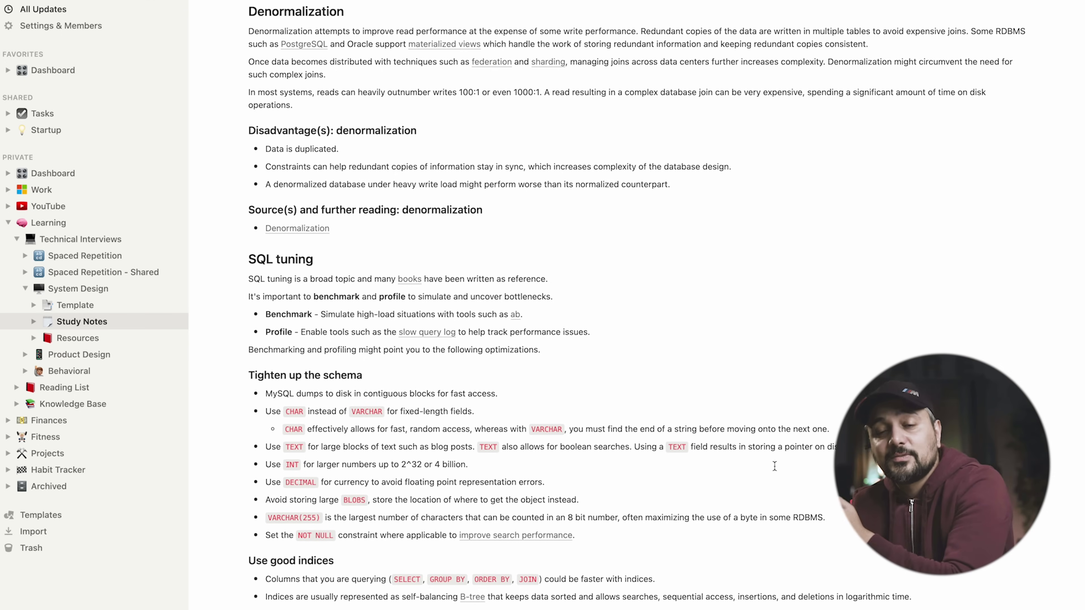
Step: Scroll the System Design notes up from SQL tuning toward Horizontal scaling
scroll(774, 466, "up", 20)
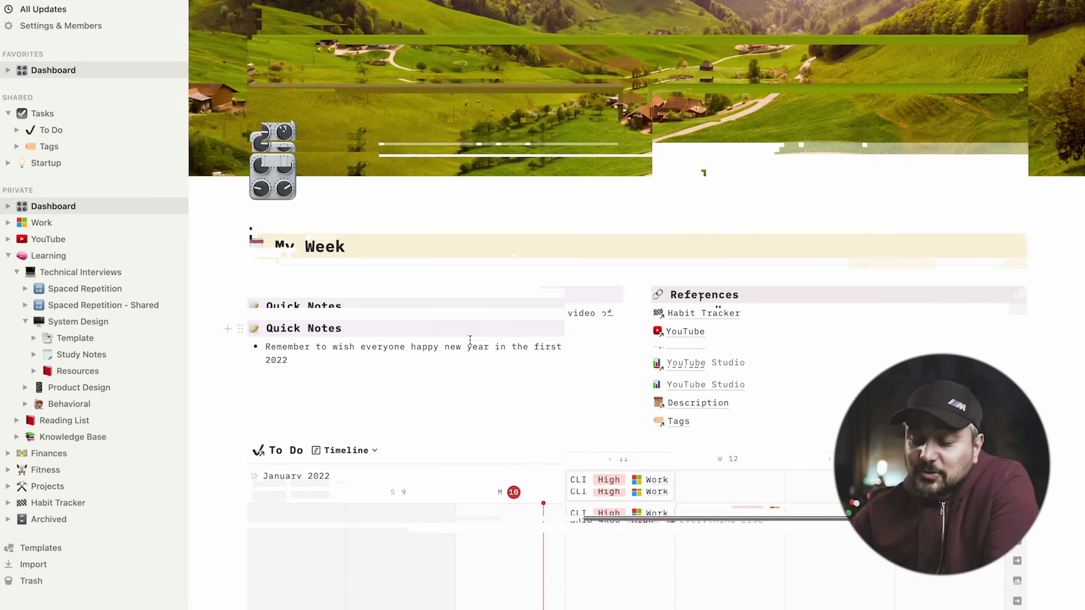
Step: Scroll the Dashboard's January 2022 To Do timeline sideways and open the Ship 4k60 task
scroll(619, 308, "up", 2)
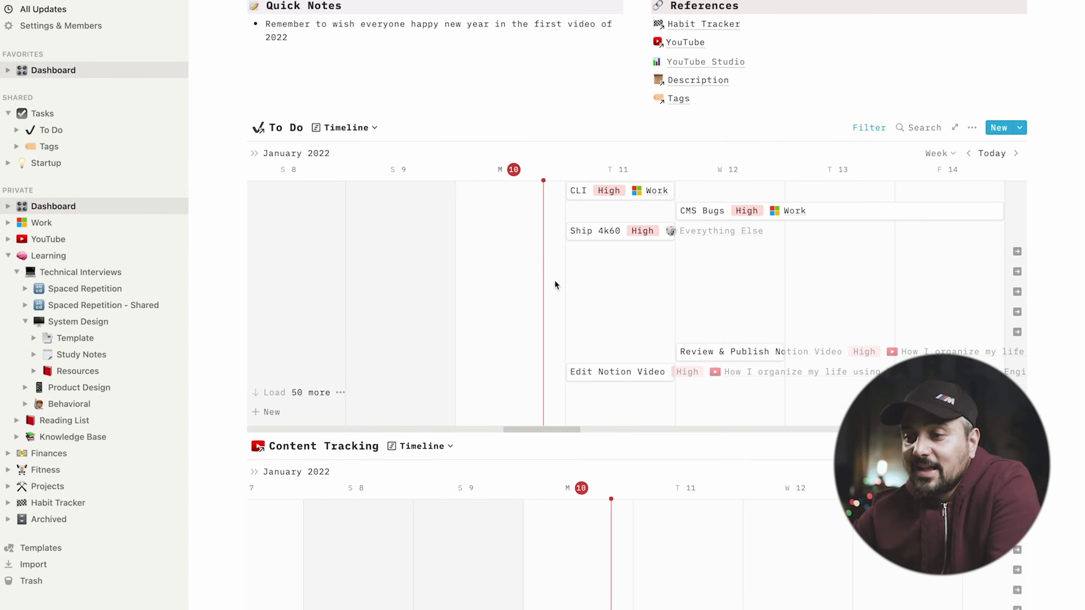
scroll(568, 269, "right", 3)
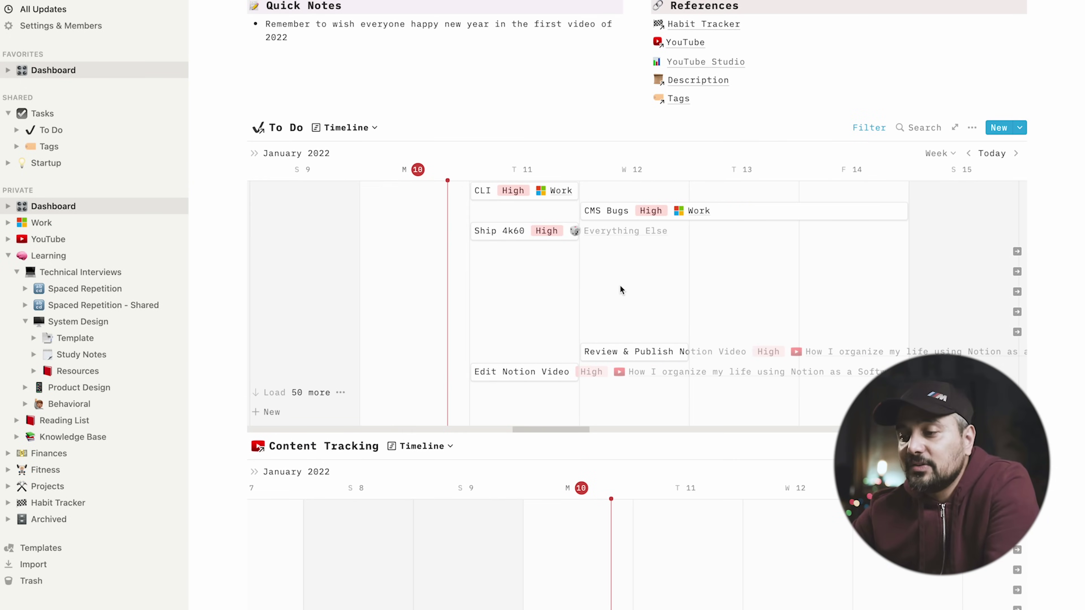
scroll(620, 286, "right", 2)
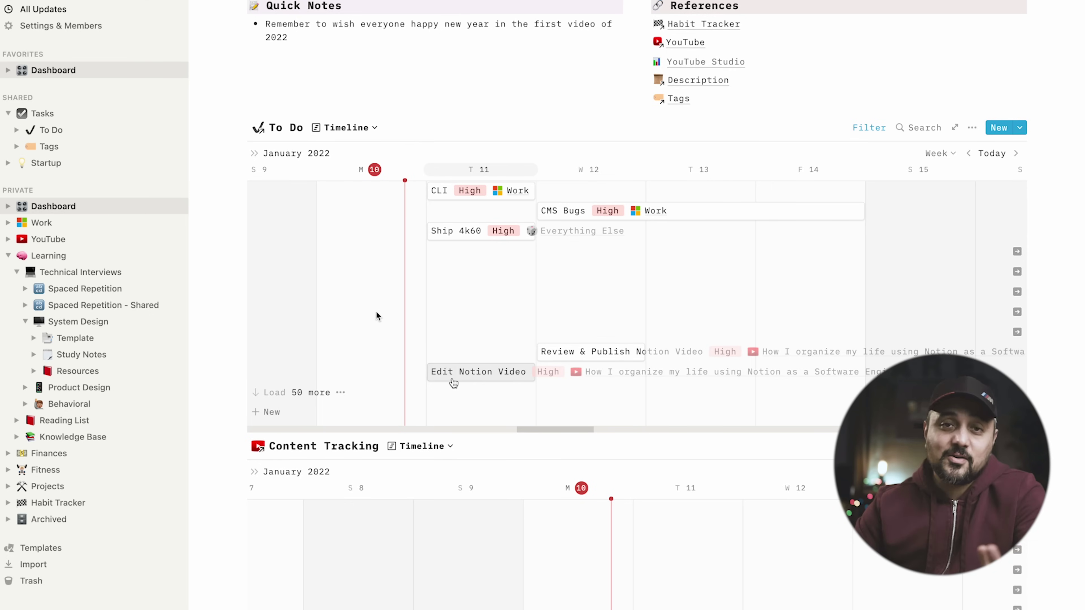
scroll(704, 305, "left", 3)
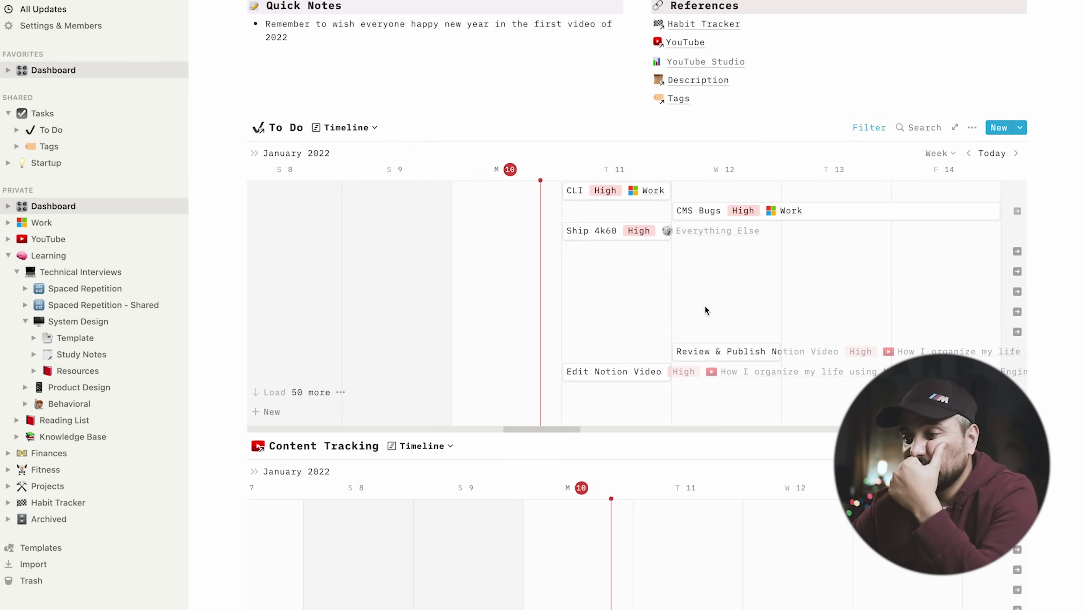
left_click(589, 235)
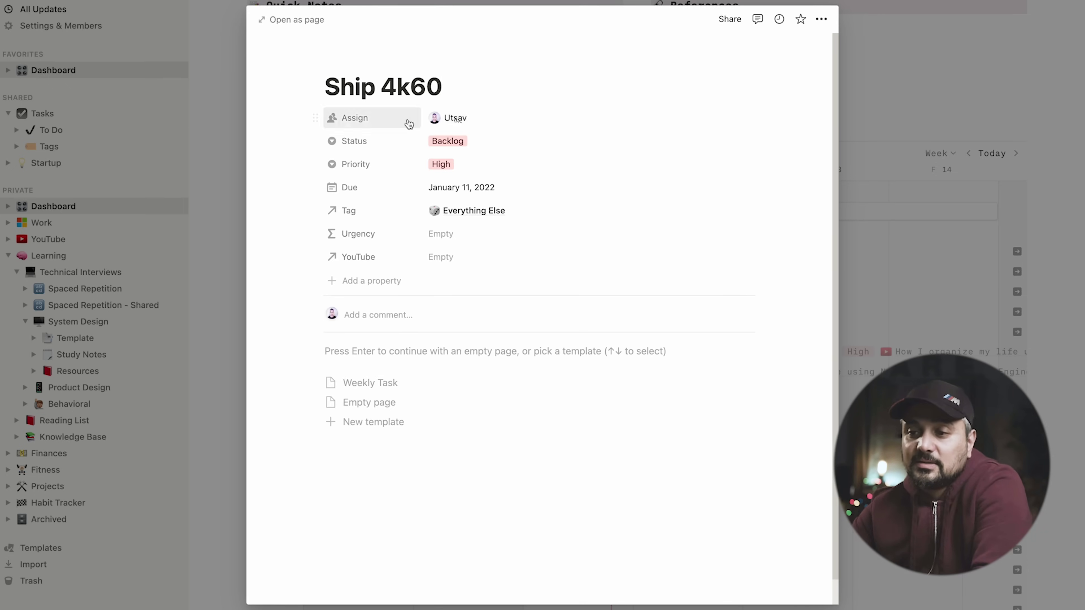
Step: Replace Ship 4k60's assignee with the other workspace member and close the task preview
left_click(501, 123)
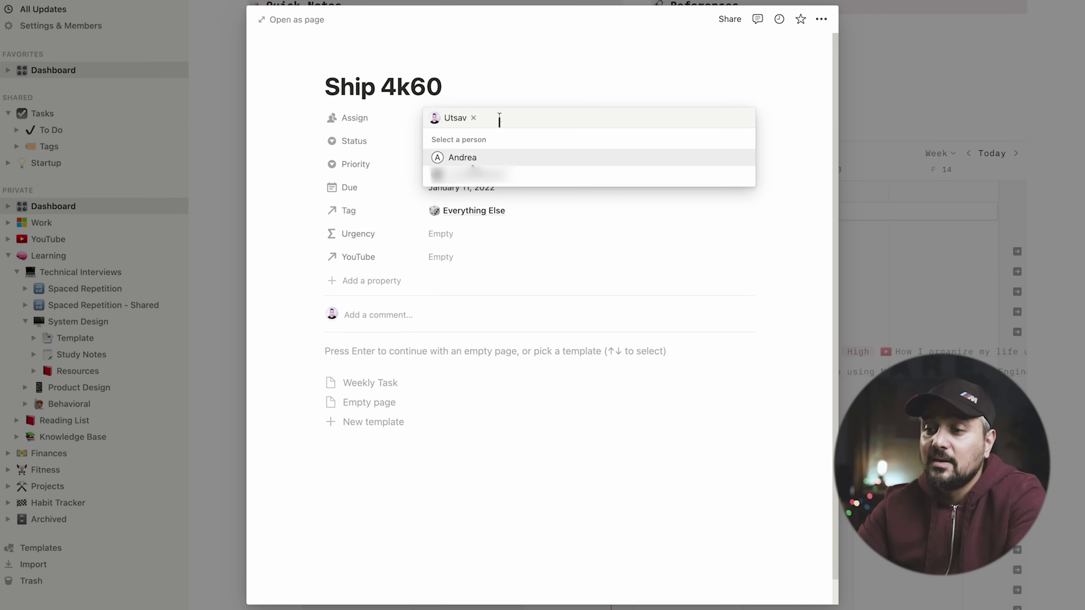
left_click(471, 120)
left_click(470, 175)
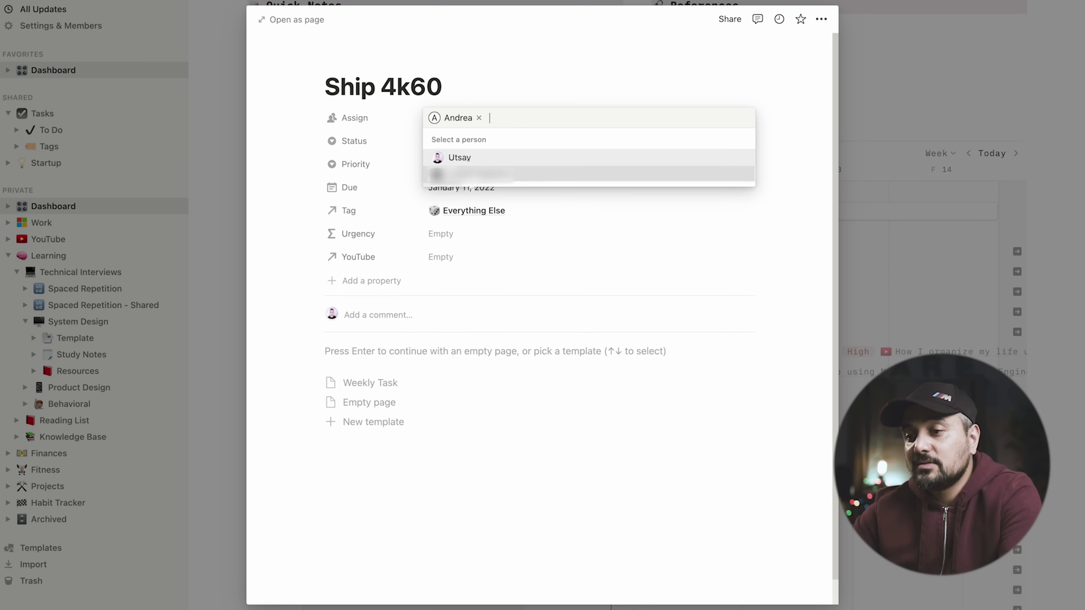
left_click(934, 69)
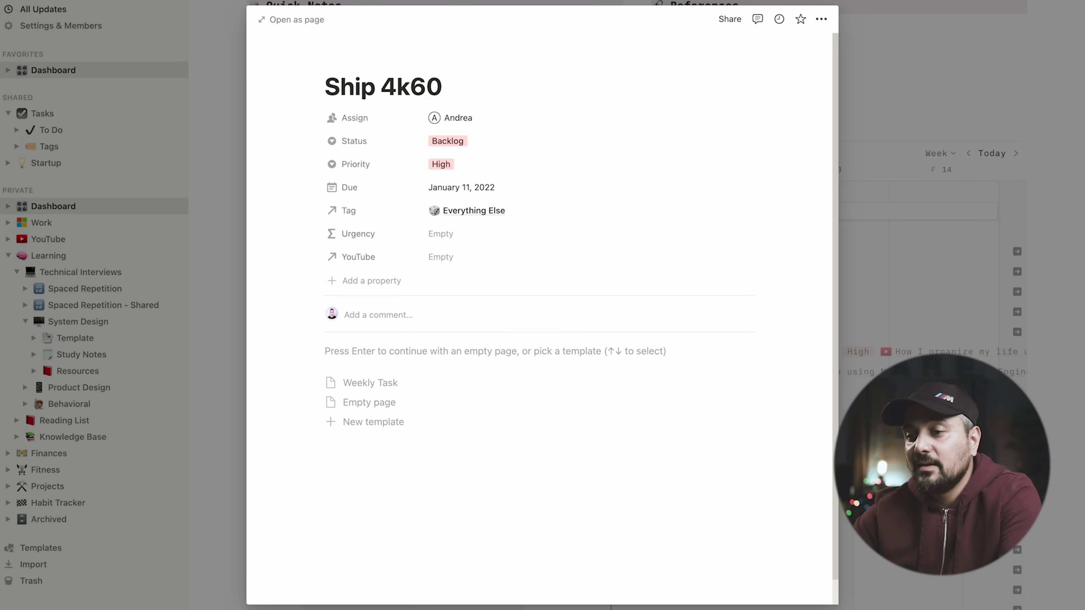
left_click(953, 57)
scroll(617, 417, "up", 2)
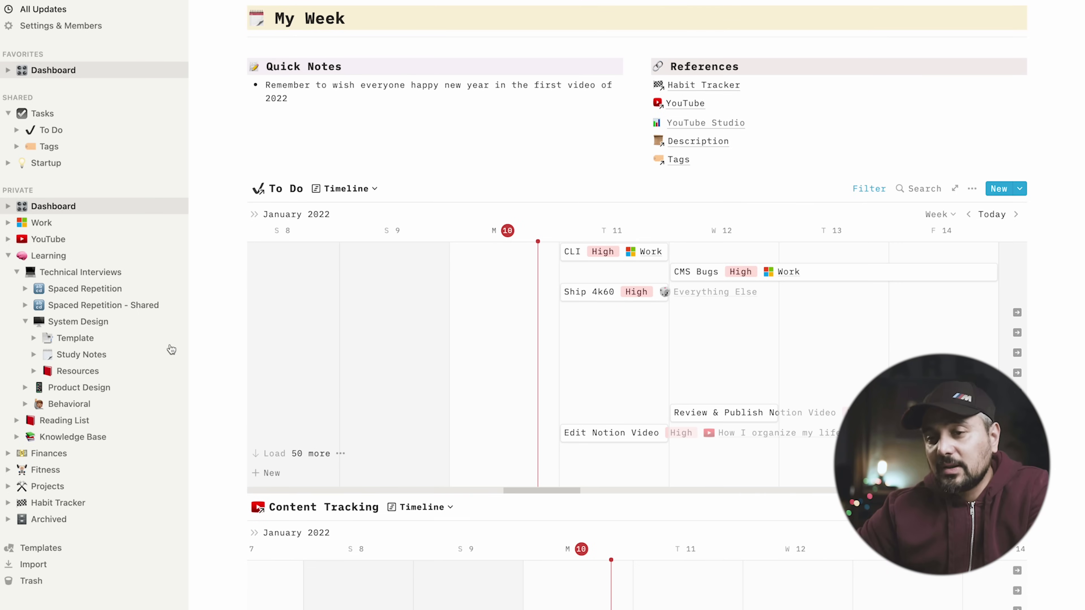
Step: Open the To Do page under Tasks and show its Share settings listing who has access
left_click(51, 130)
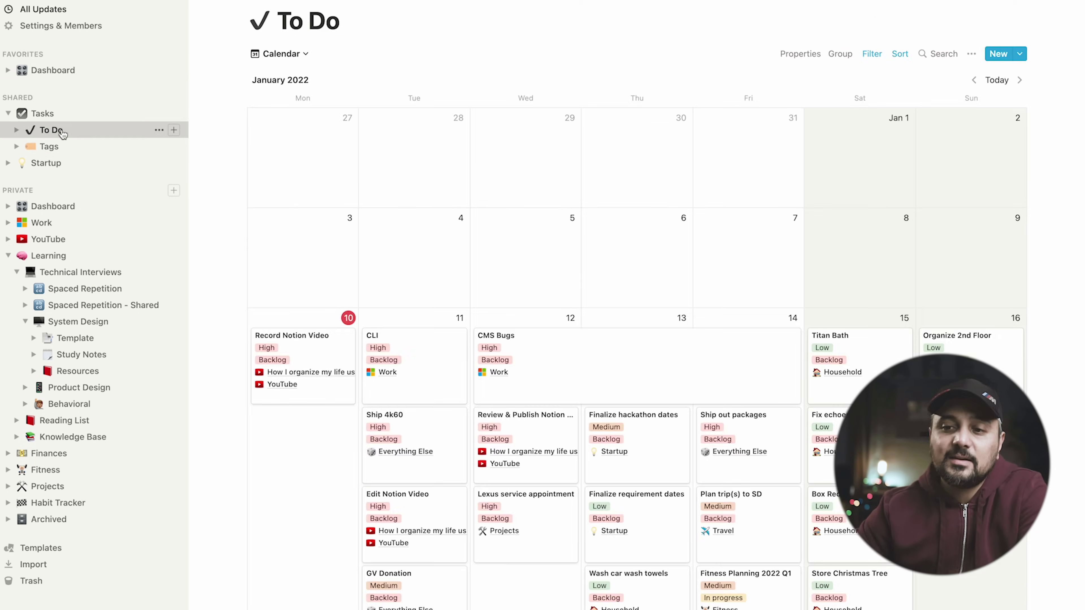
key("super+bracketleft")
left_click(63, 135)
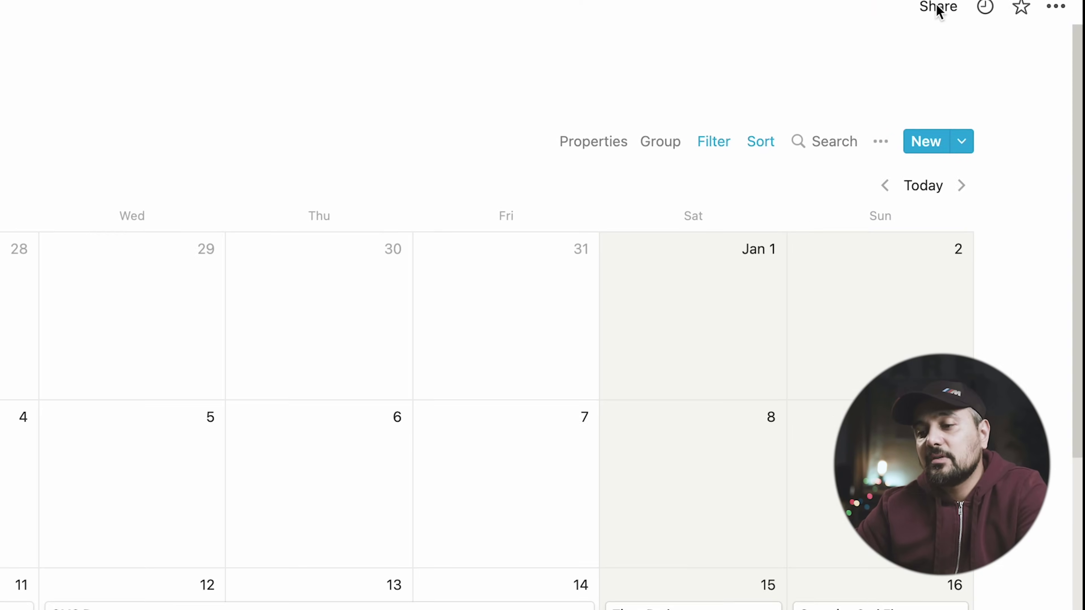
left_click(935, 9)
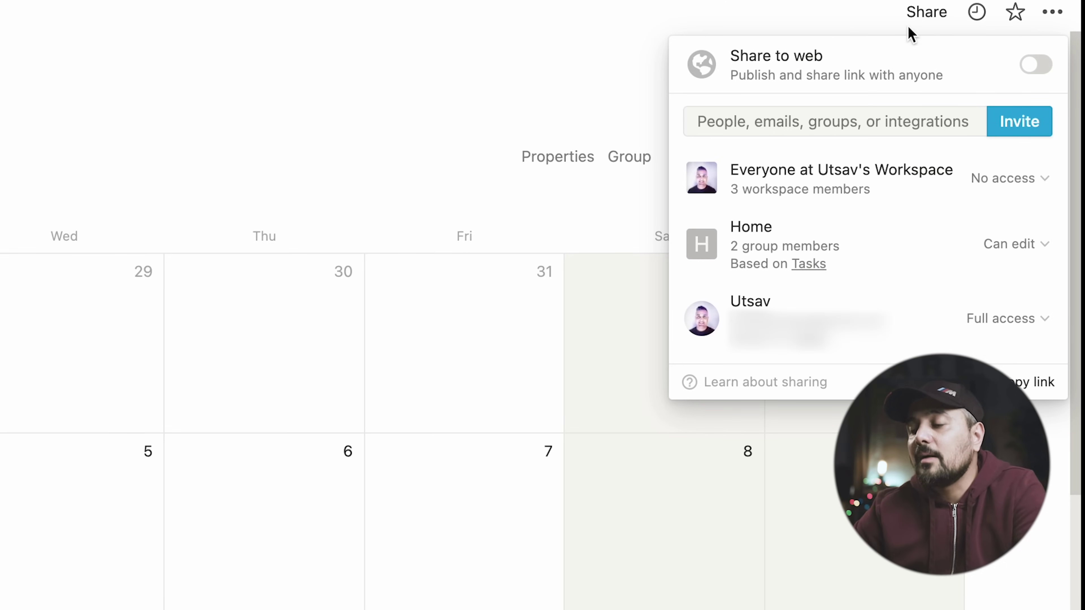
mouse_move(765, 243)
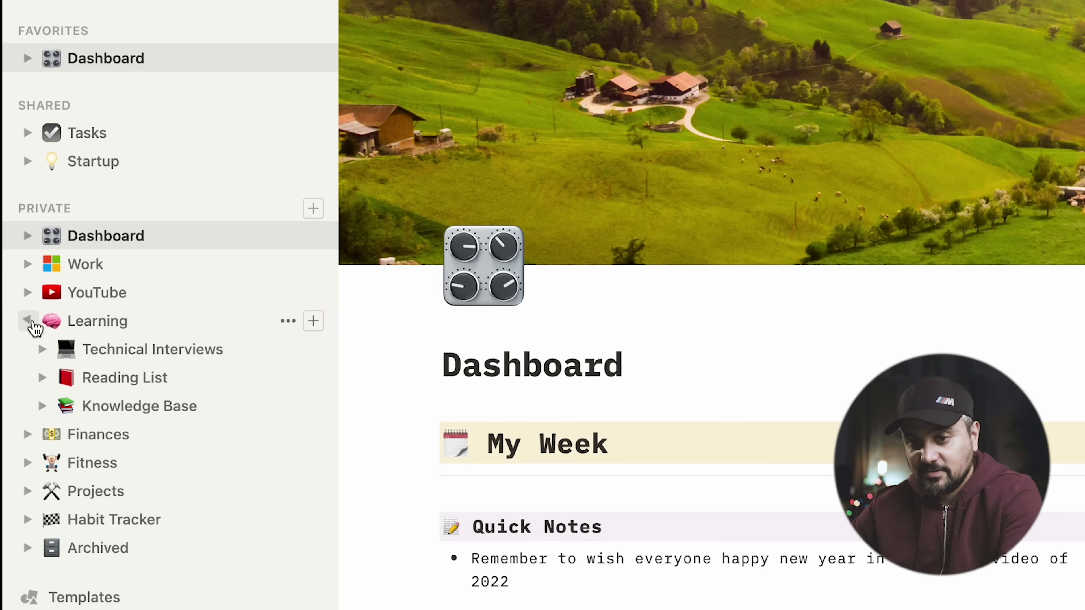
Step: Expand Learning in the sidebar to list its subpages
left_click(28, 320)
left_click(27, 320)
left_click(42, 350)
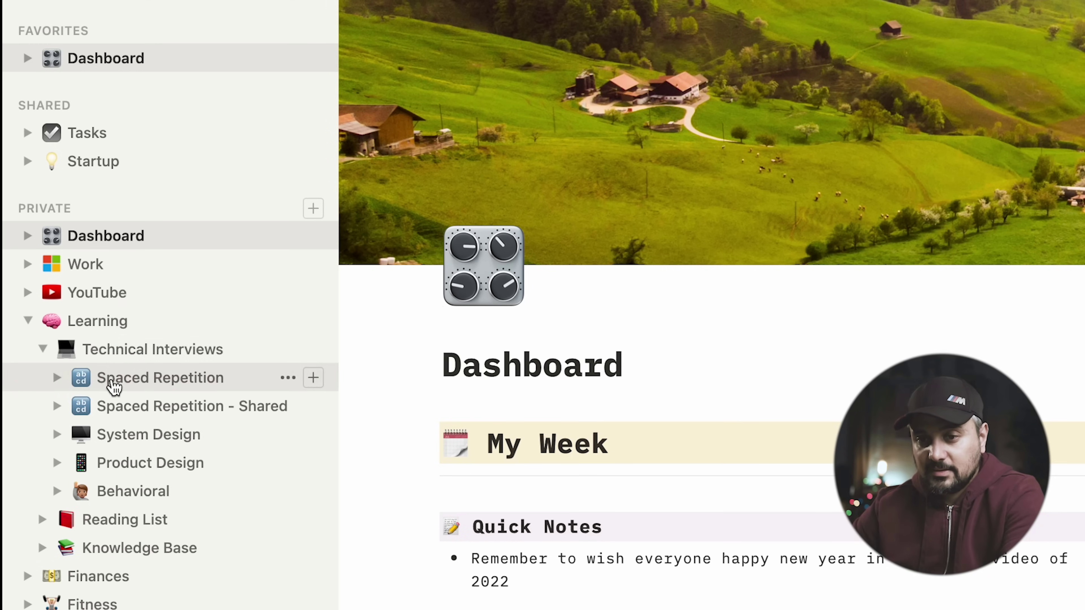
left_click(112, 380)
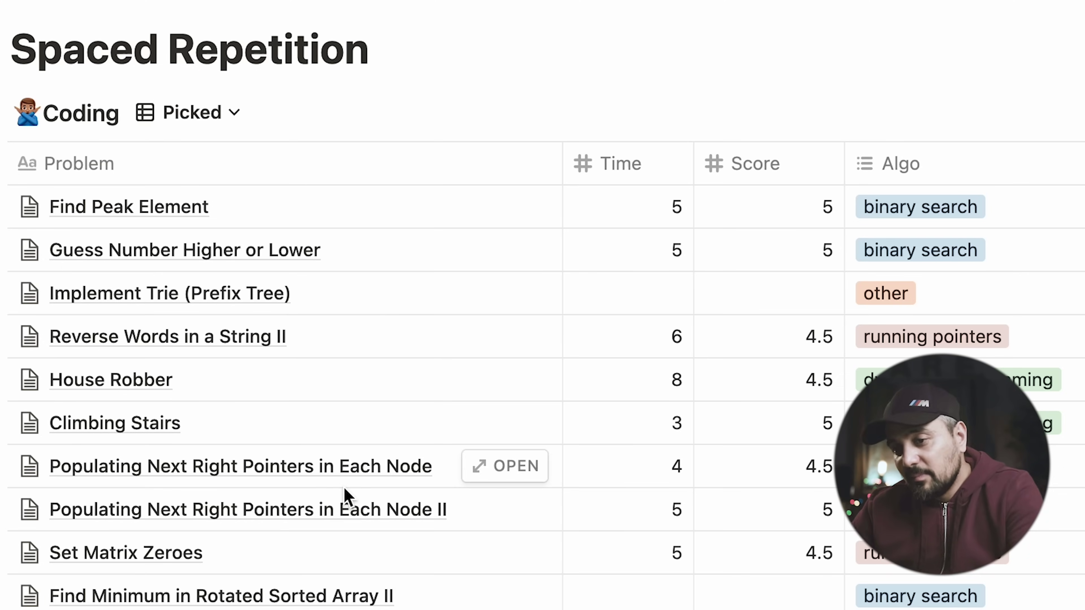
scroll(349, 519, "down", 8)
scroll(349, 519, "up", 3)
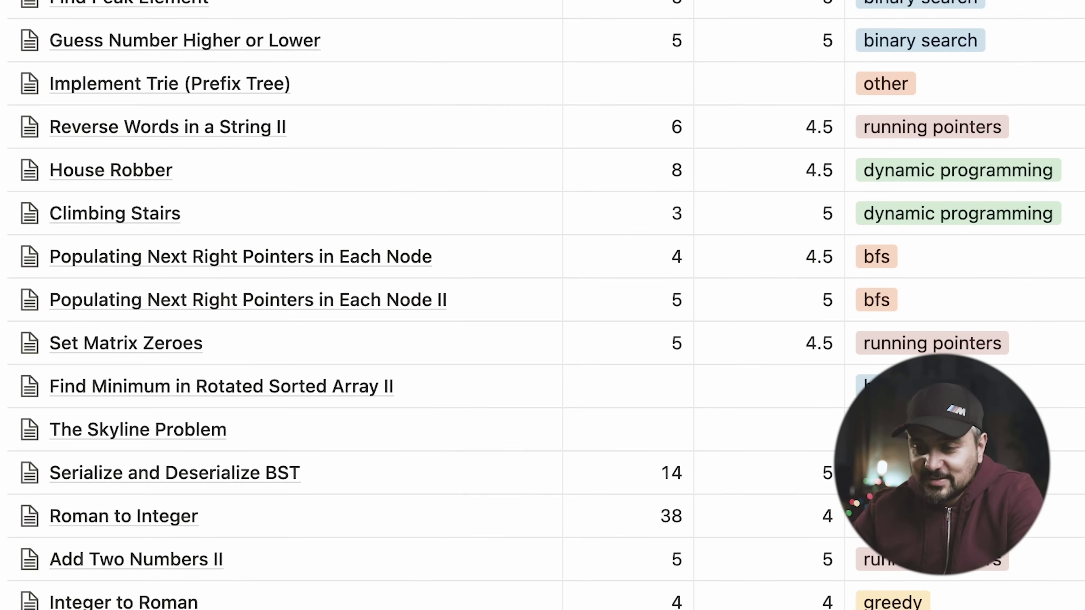
scroll(411, 177, "up", 1)
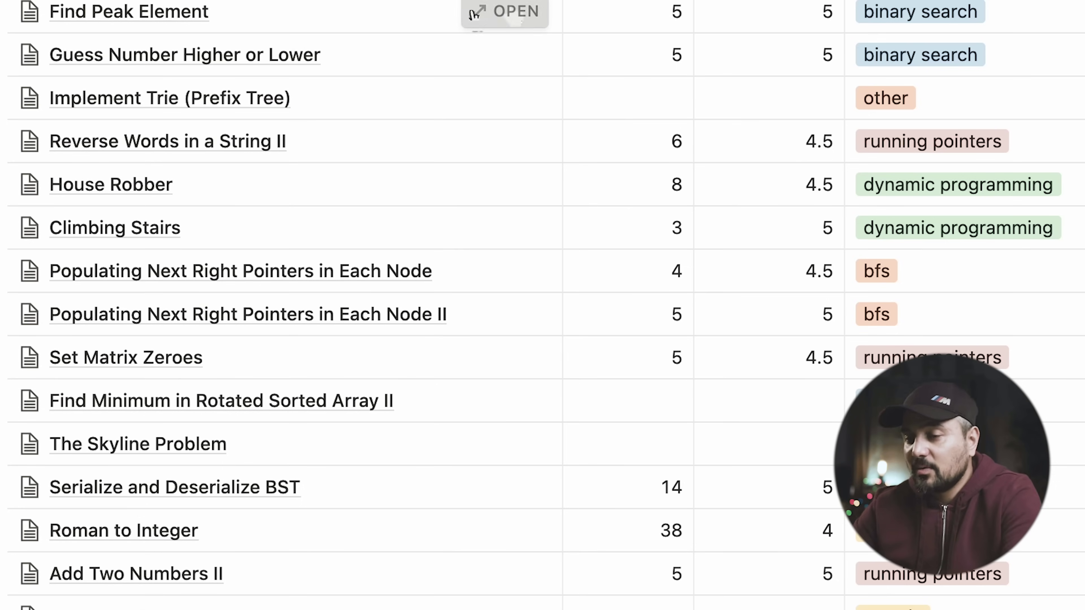
left_click(474, 13)
Step: Expand Find Peak Element's Problem Statement and read through it
scroll(617, 421, "down", 5)
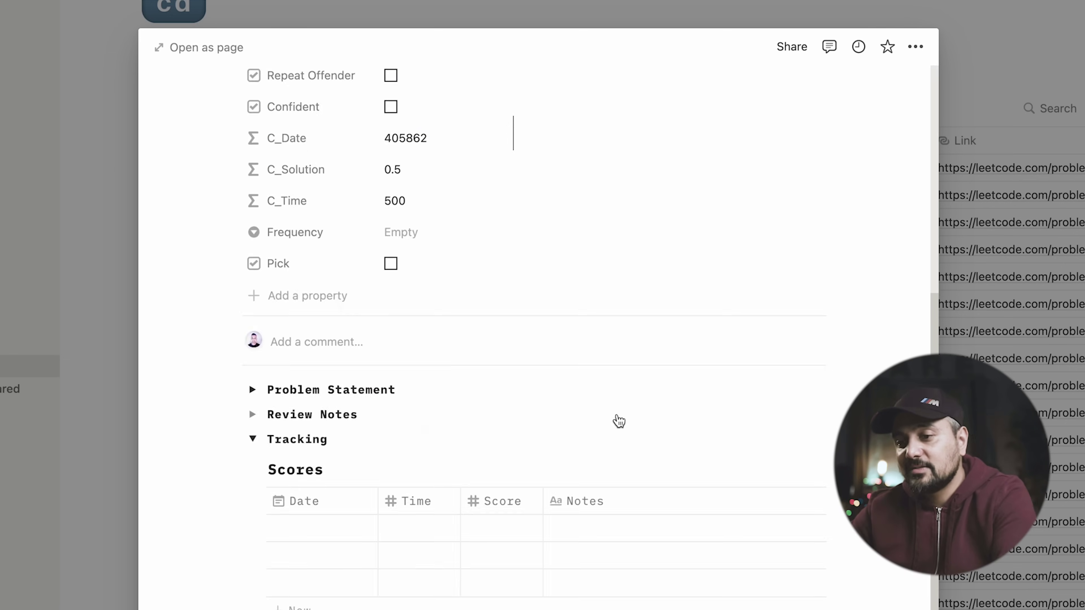
scroll(619, 421, "down", 5)
scroll(617, 414, "up", 3)
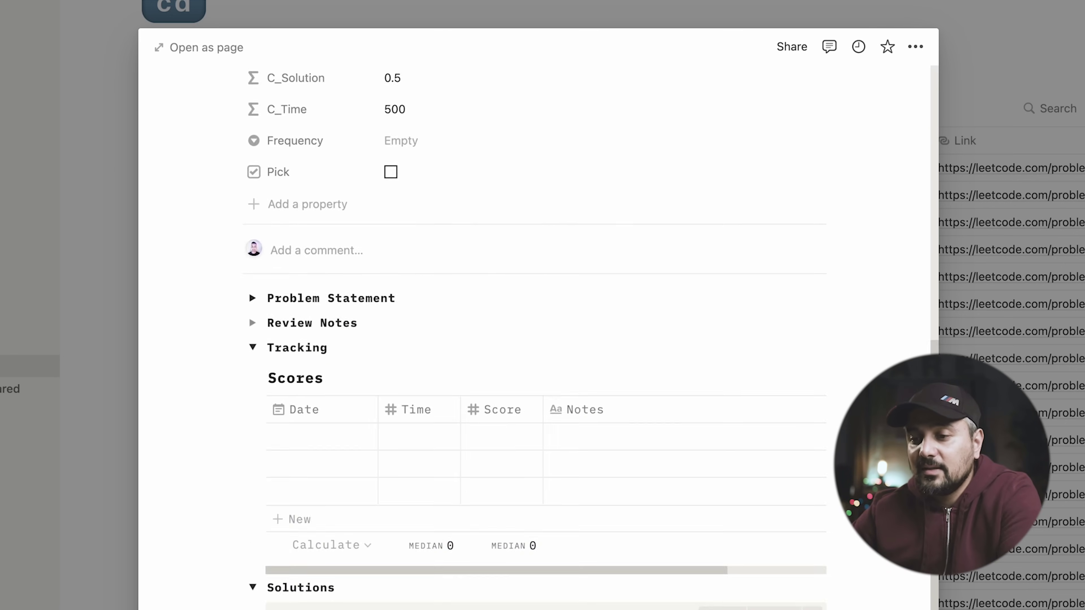
left_click(252, 296)
scroll(426, 417, "down", 3)
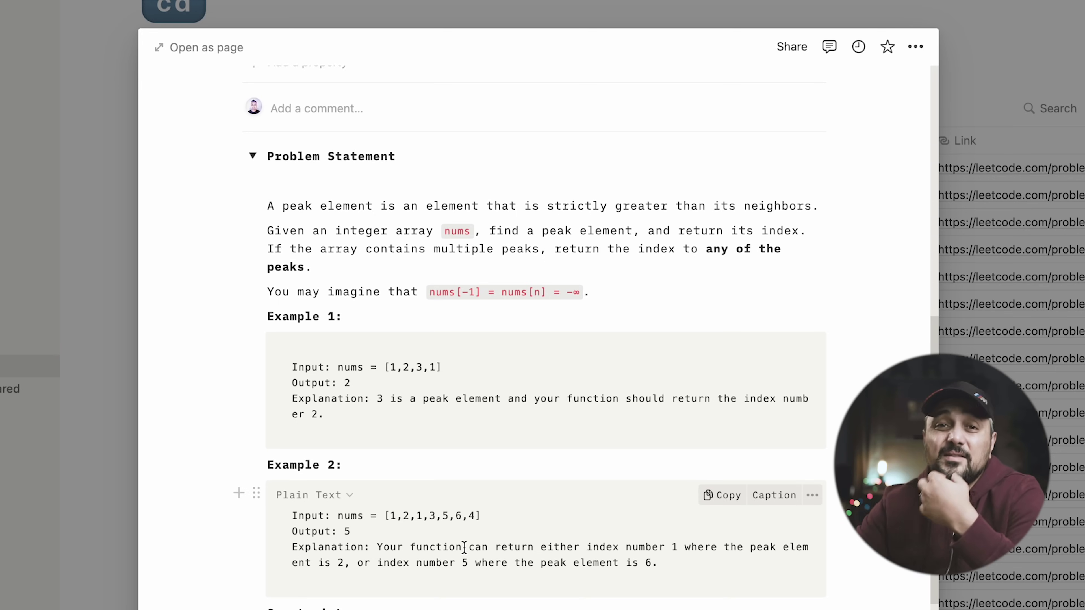
scroll(464, 547, "down", 10)
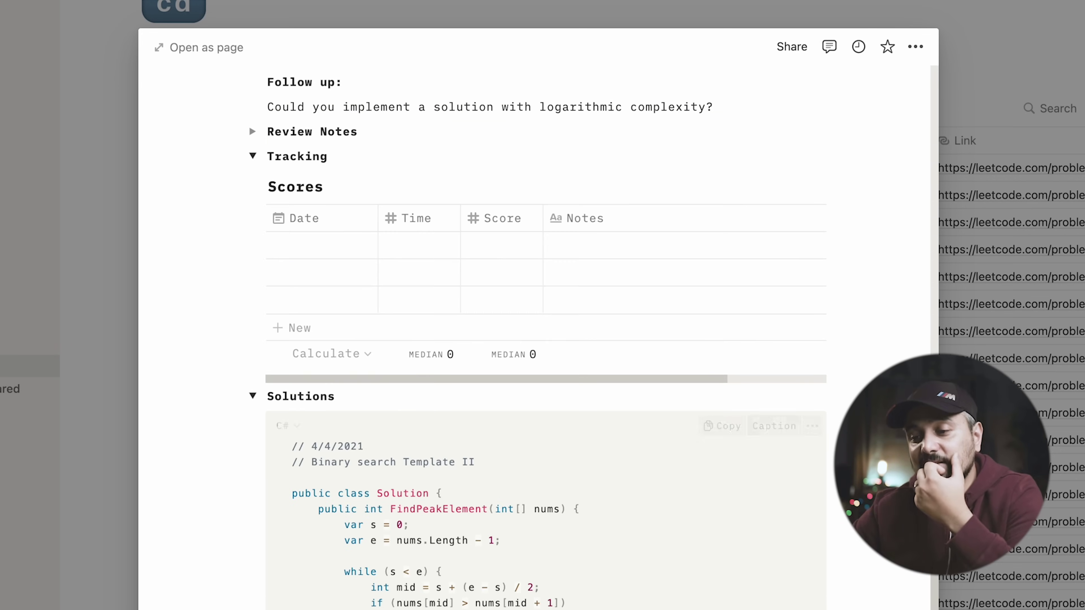
scroll(401, 492, "up", 15)
Step: Check Find Peak Element's Time and Score, then close it and open Rotate Image
left_click(402, 298)
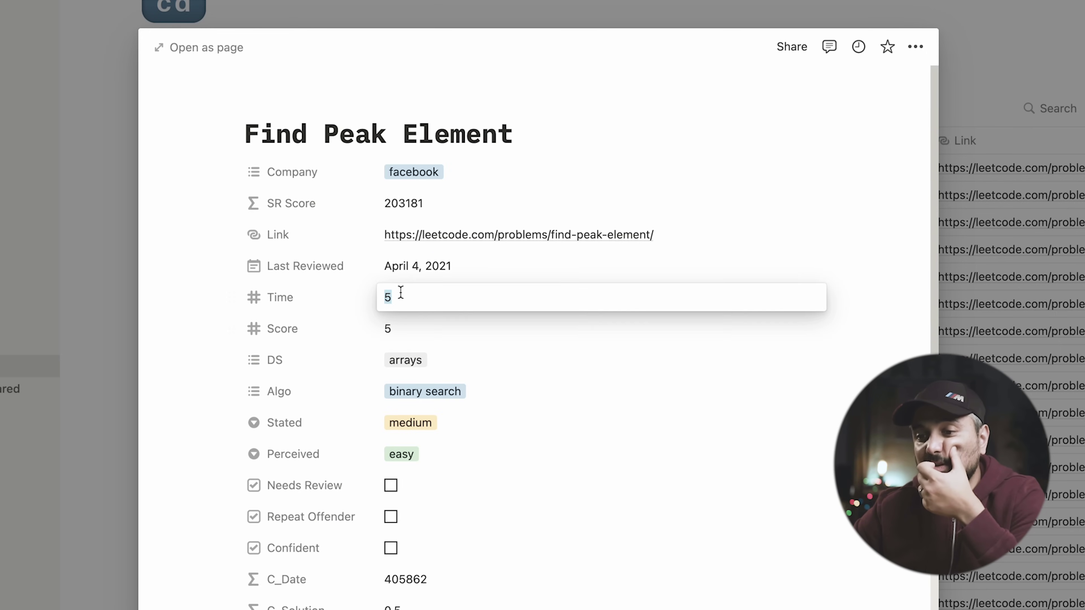
left_click(402, 328)
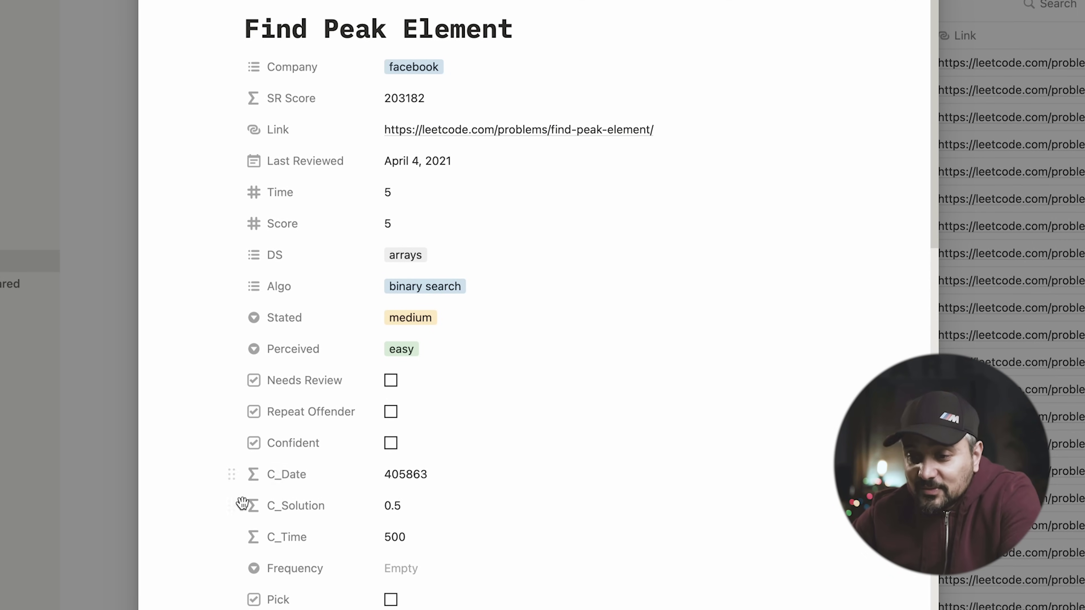
left_click_drag(242, 503, 416, 594)
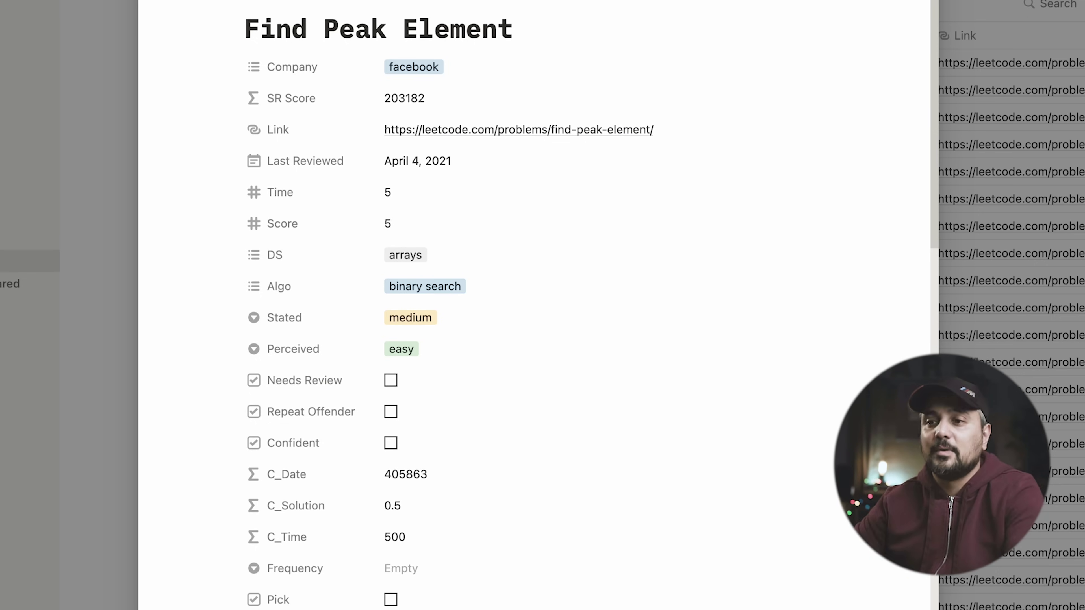
key("Escape")
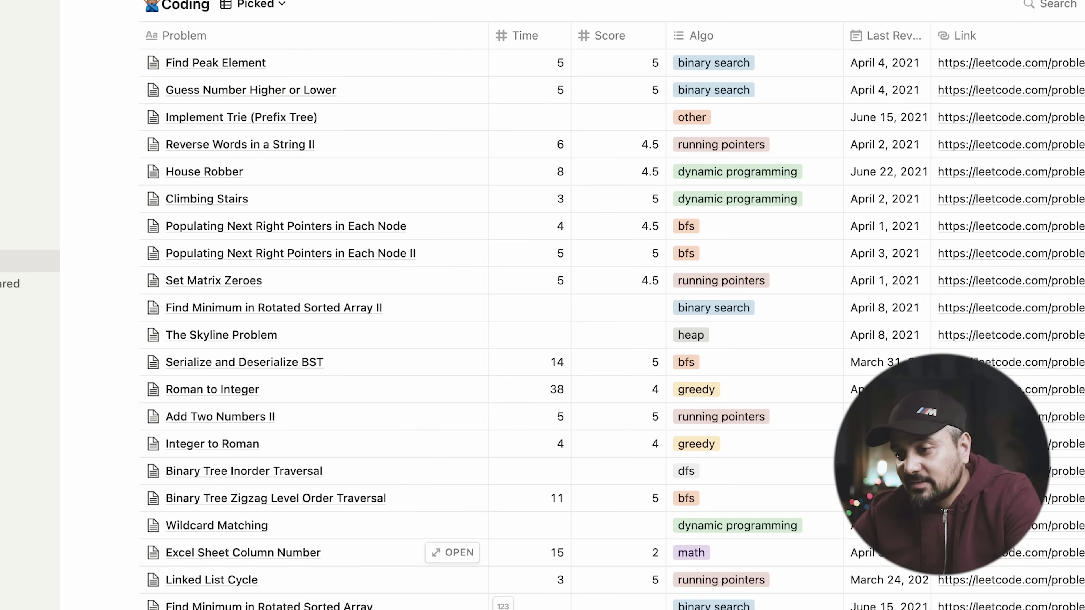
scroll(607, 492, "down", 5)
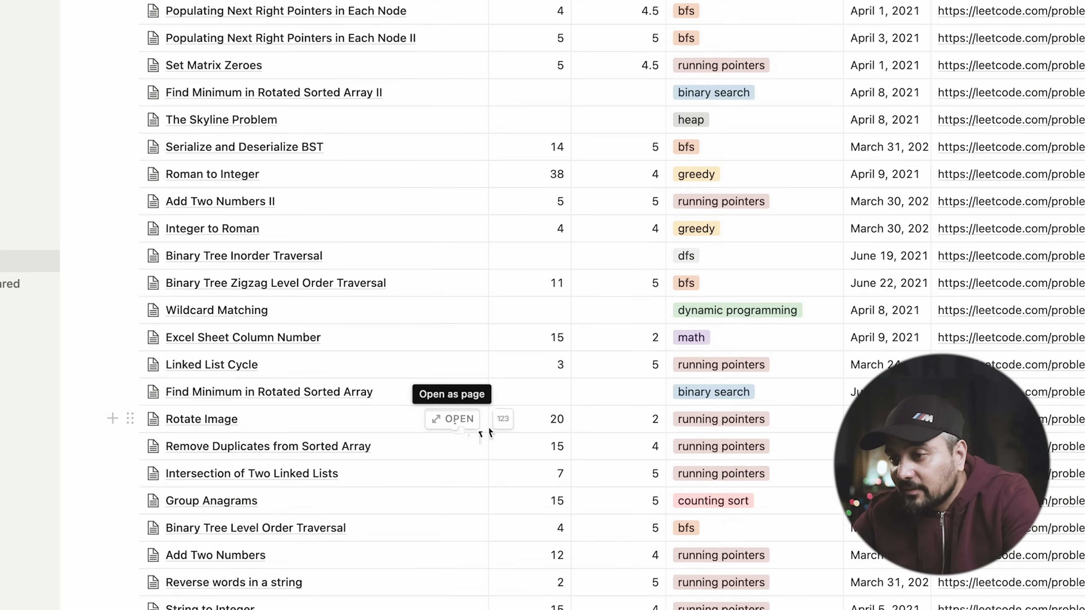
left_click(454, 421)
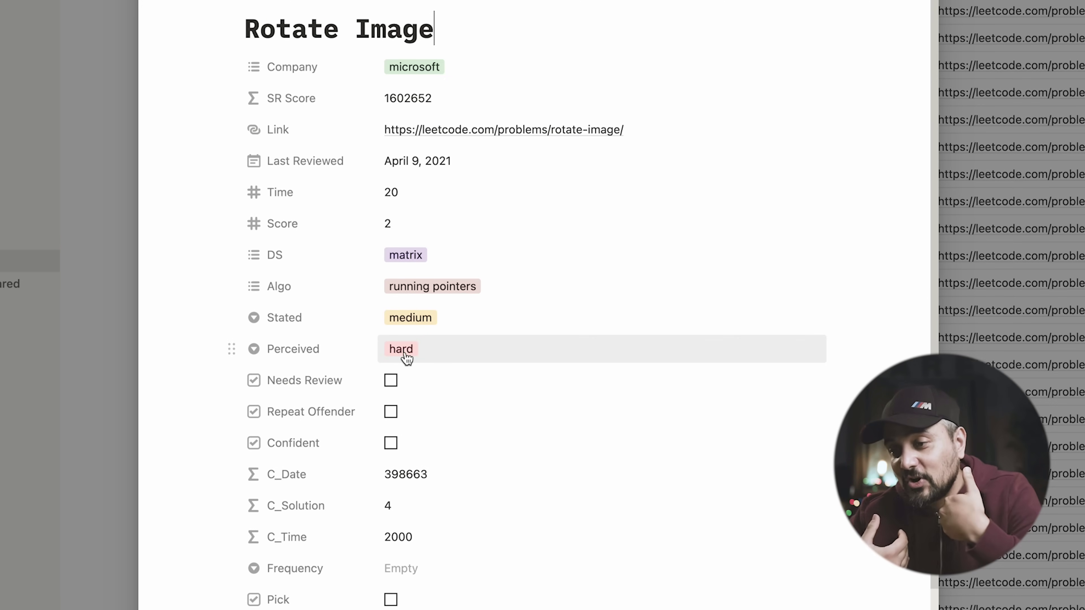
Step: Expand Rotate Image's Problem Statement to view the matrix-rotation diagram, then close the page
scroll(406, 359, "down", 4)
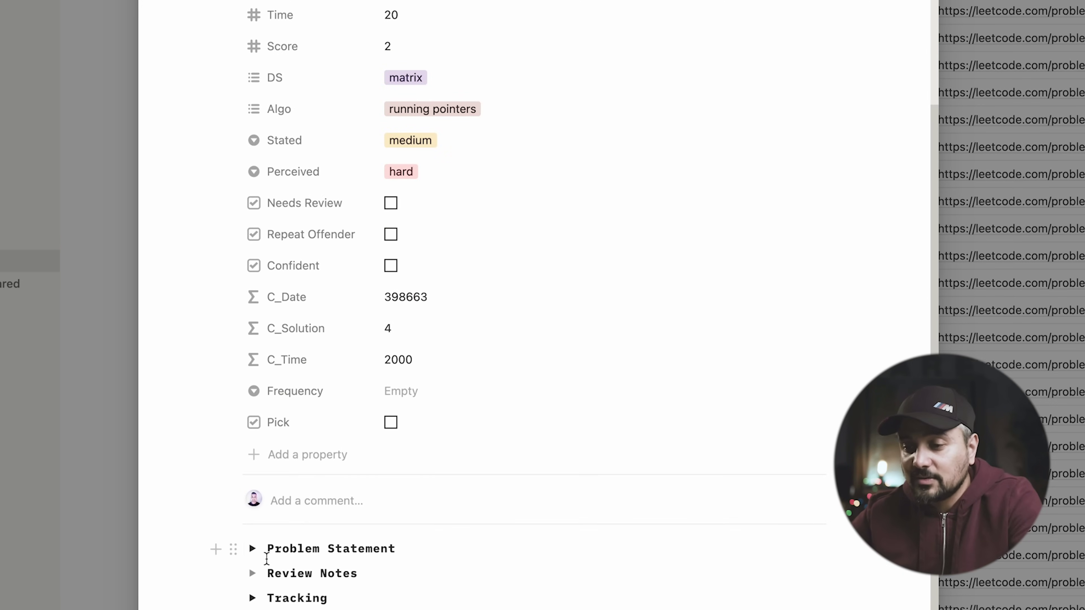
left_click(253, 549)
scroll(552, 511, "down", 6)
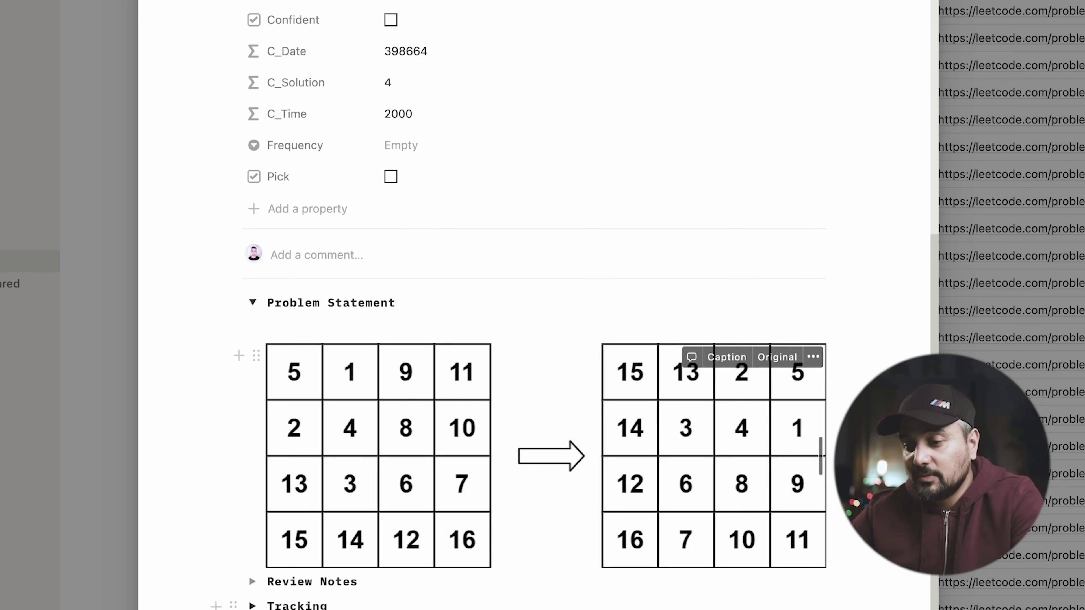
scroll(553, 509, "up", 6)
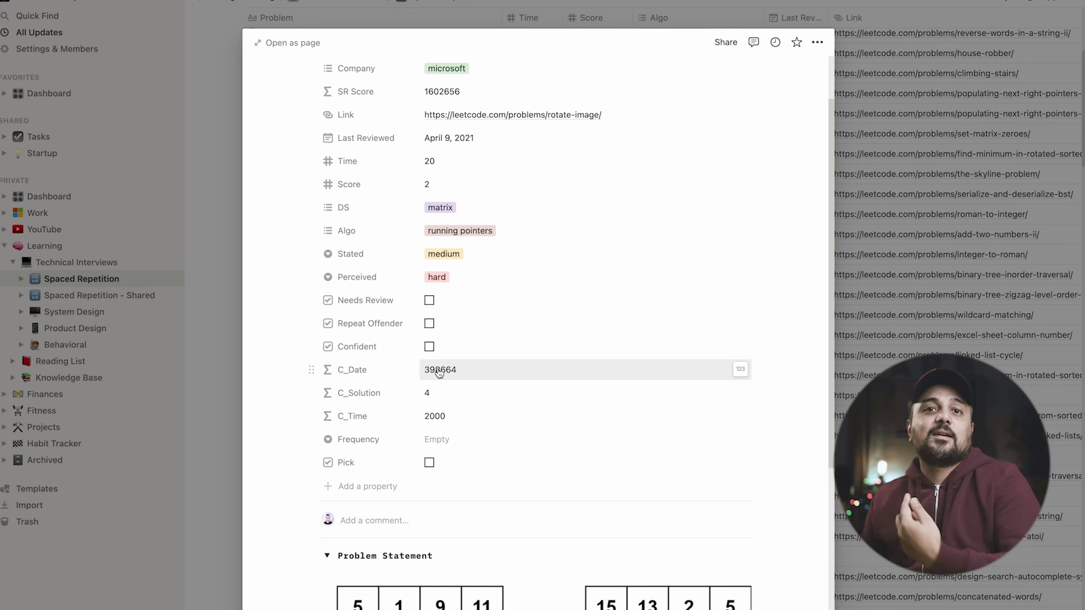
left_click(220, 135)
Step: Switch the Coding database view to Calendar
scroll(482, 281, "up", 5)
scroll(482, 280, "down", 5)
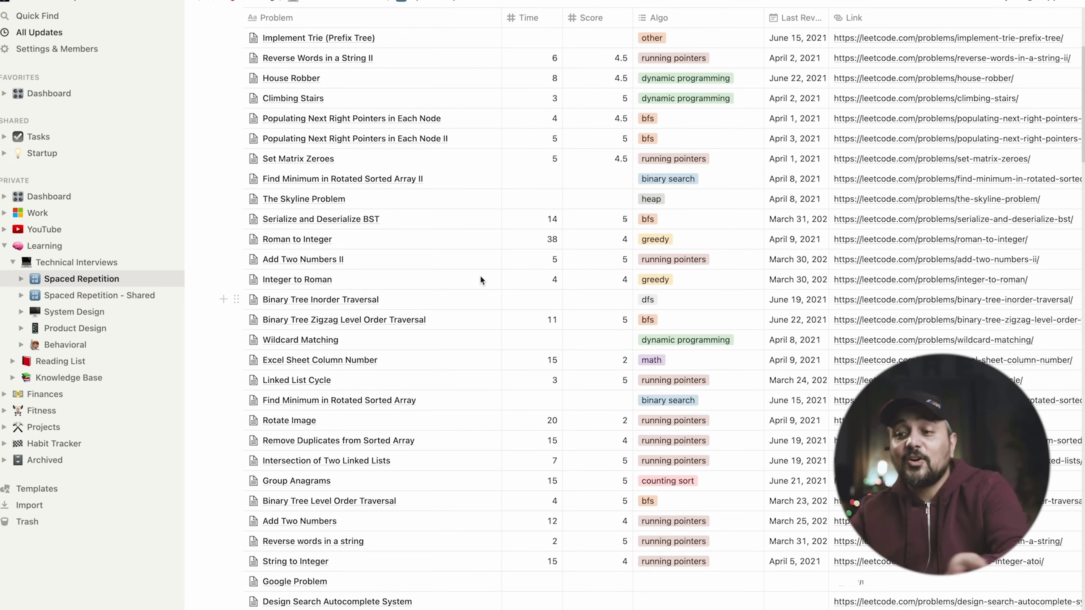
scroll(482, 281, "up", 5)
left_click(347, 179)
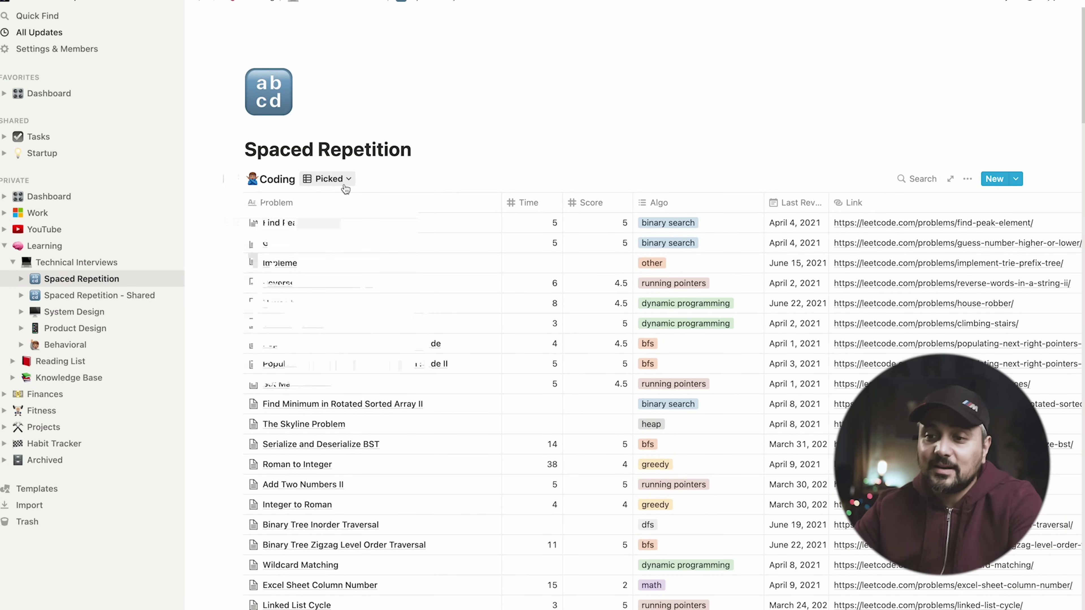
left_click(274, 280)
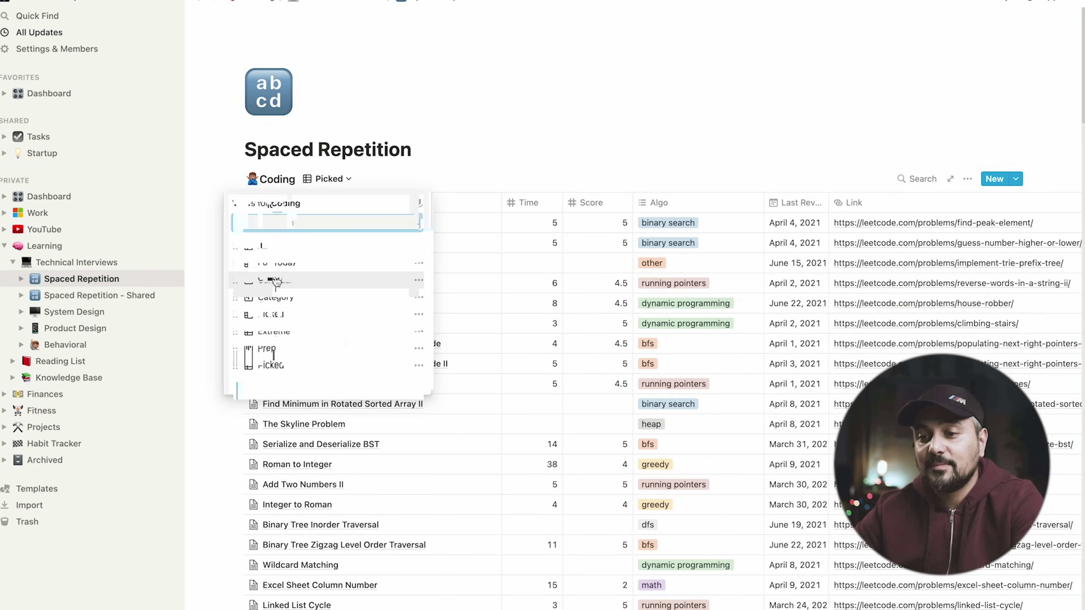
Step: Move the calendar back to June 2021
scroll(793, 374, "down", 2)
left_click(969, 119)
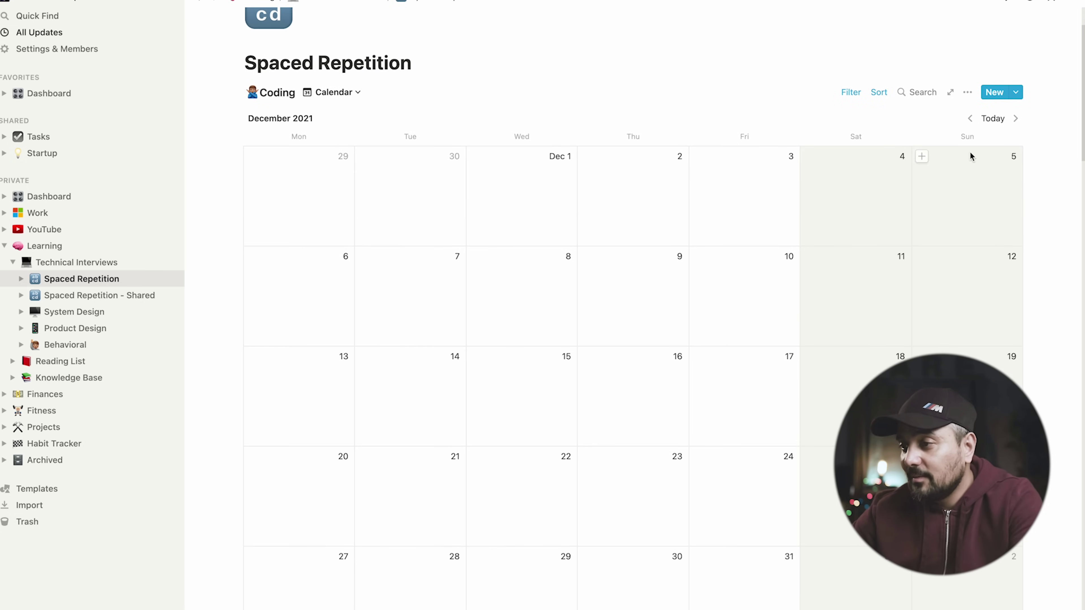
left_click(969, 119)
left_click(969, 119)
left_click(969, 120)
left_click(969, 119)
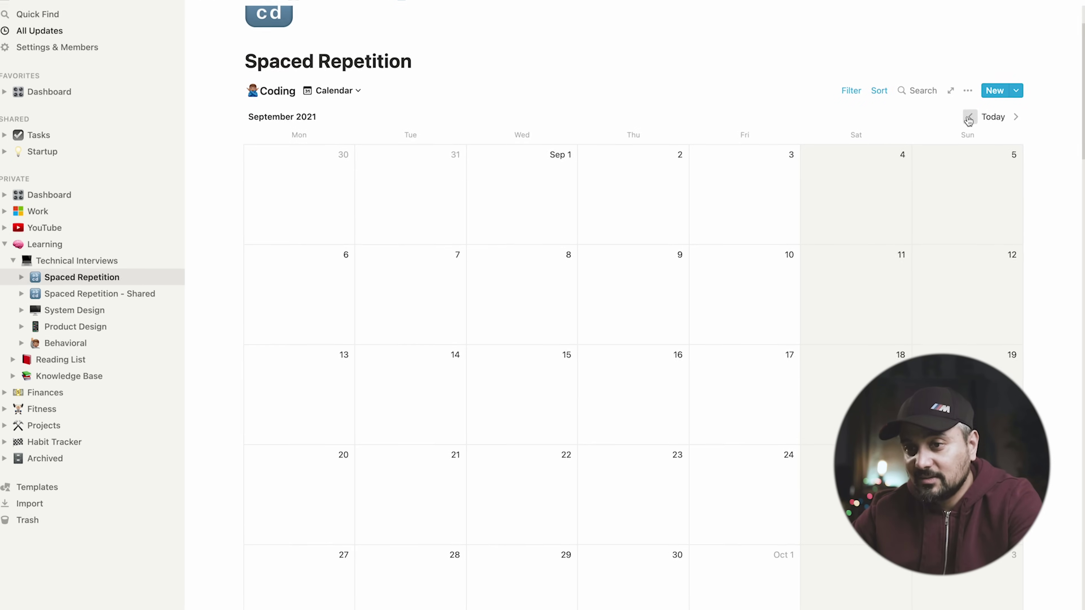
left_click(969, 119)
left_click(969, 118)
left_click(970, 119)
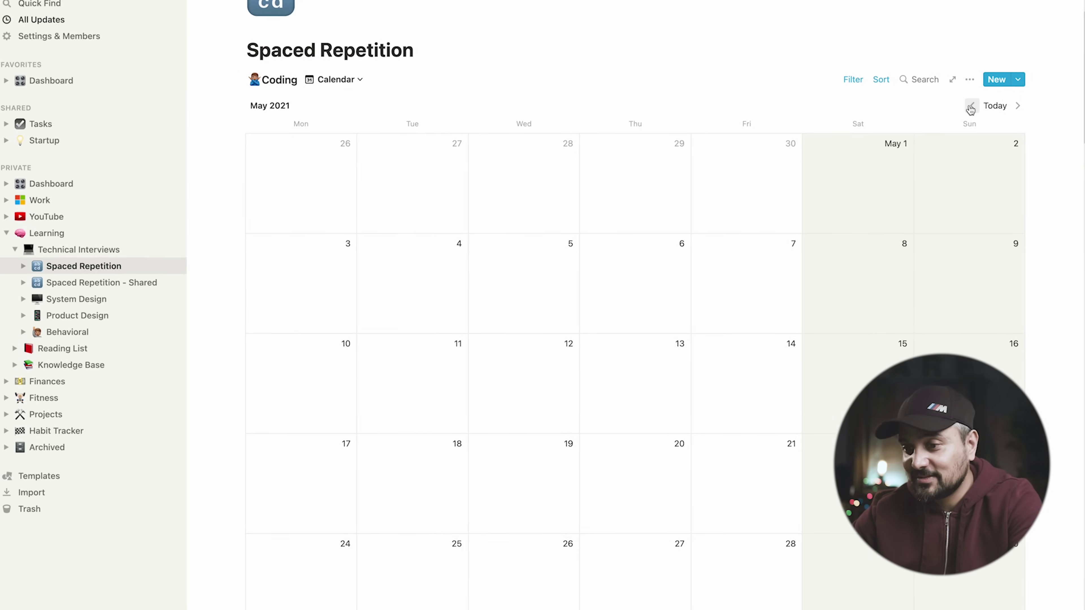
left_click(1019, 103)
Step: Browse the June 2021 calendar's review dates, such as 3Sum and House Robber
scroll(952, 187, "down", 4)
scroll(746, 427, "up", 4)
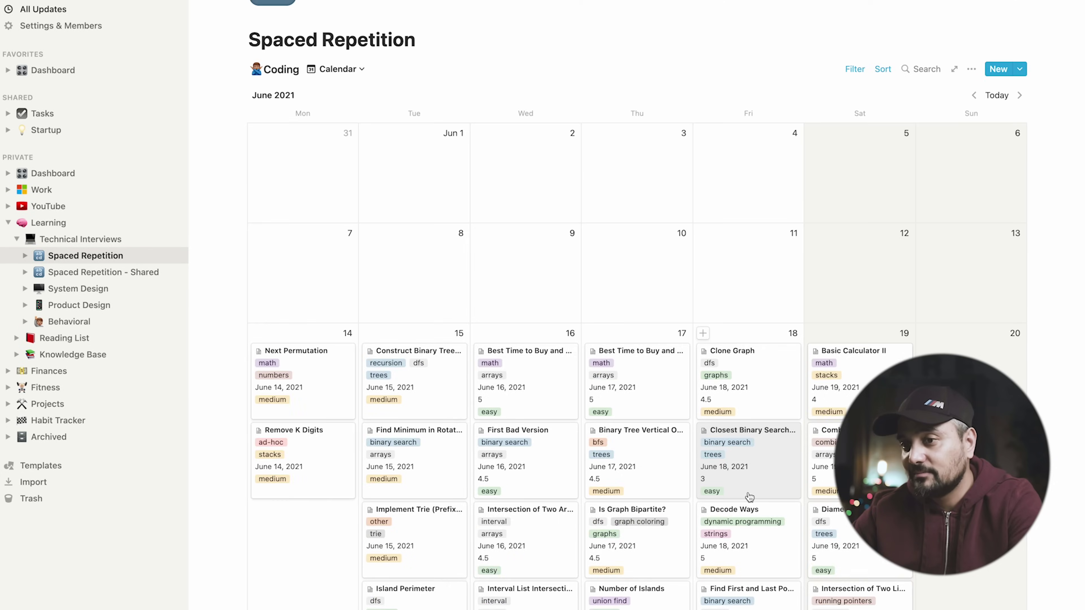
scroll(746, 427, "down", 7)
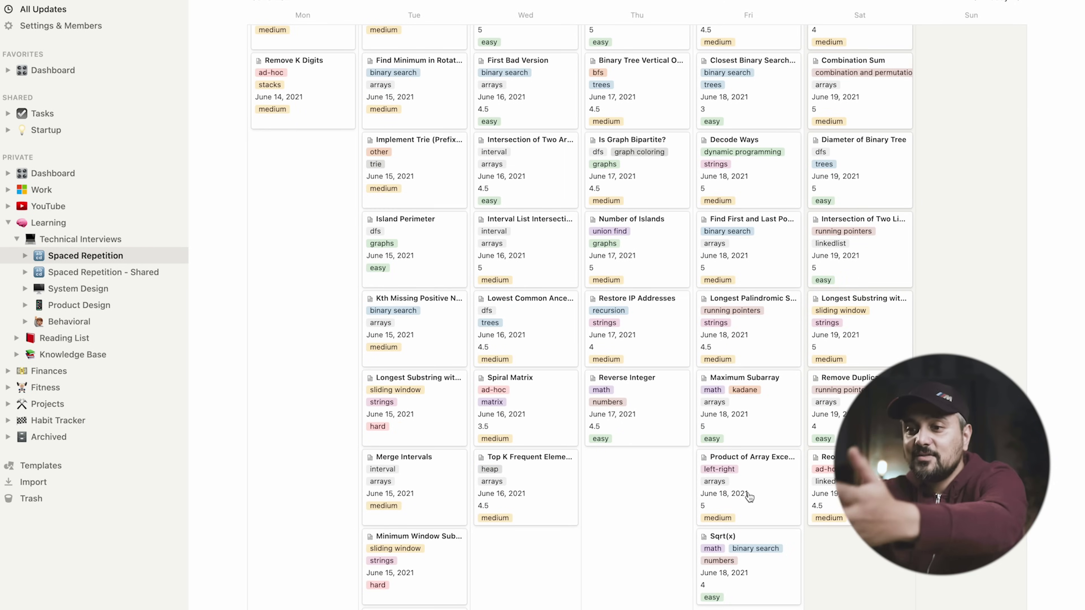
scroll(749, 497, "up", 5)
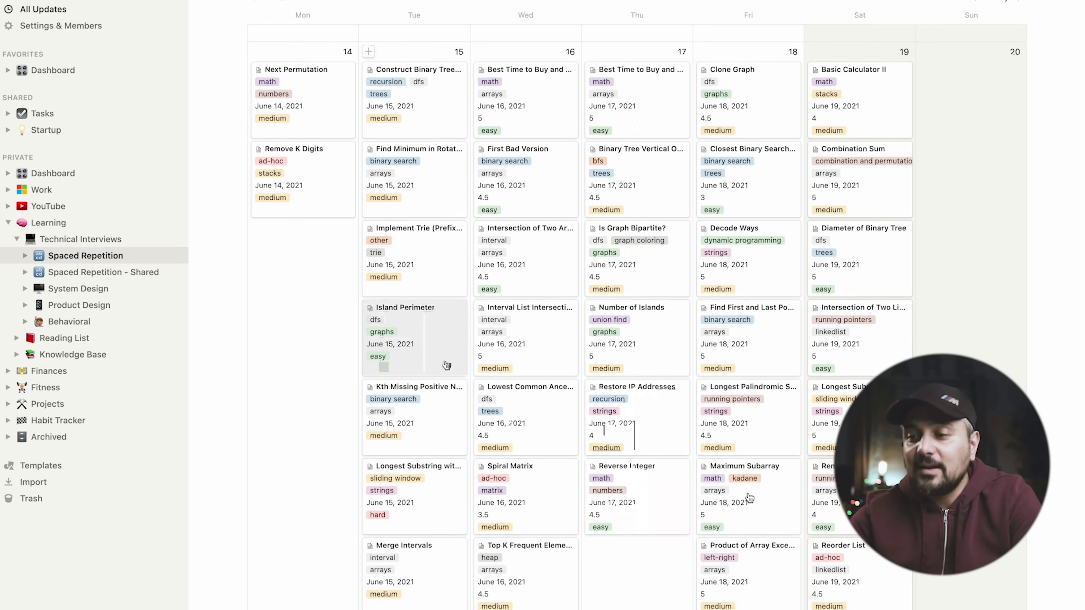
scroll(423, 372, "down", 3)
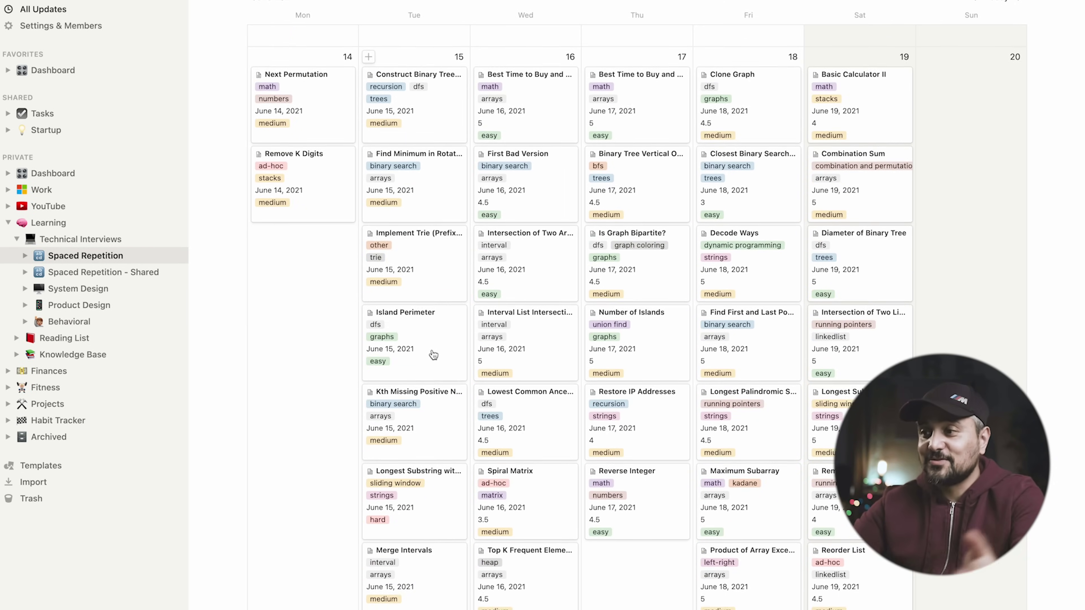
scroll(413, 391, "down", 10)
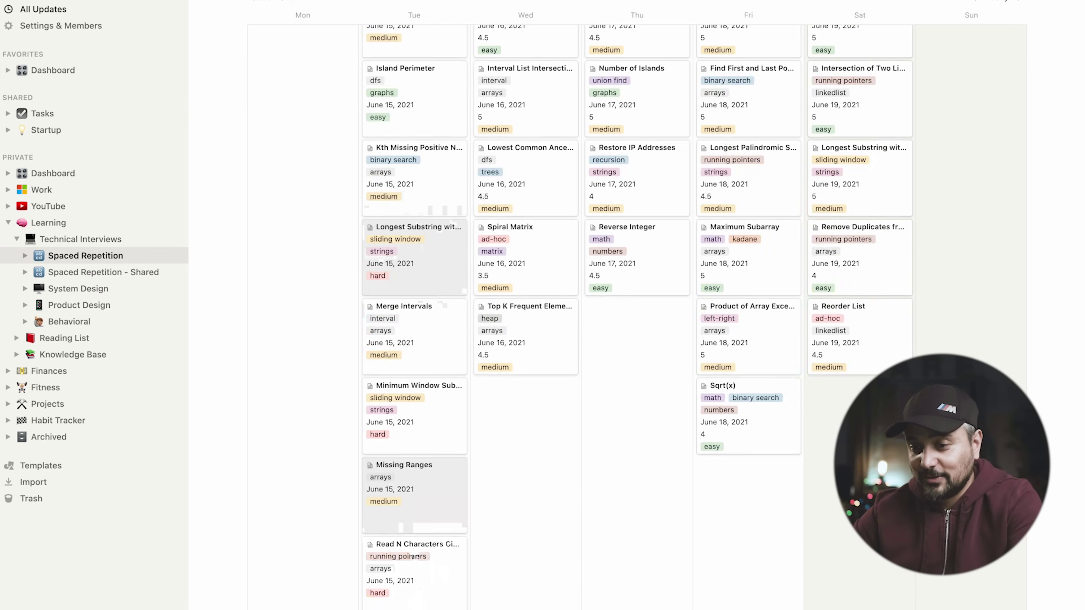
scroll(414, 554, "down", 3)
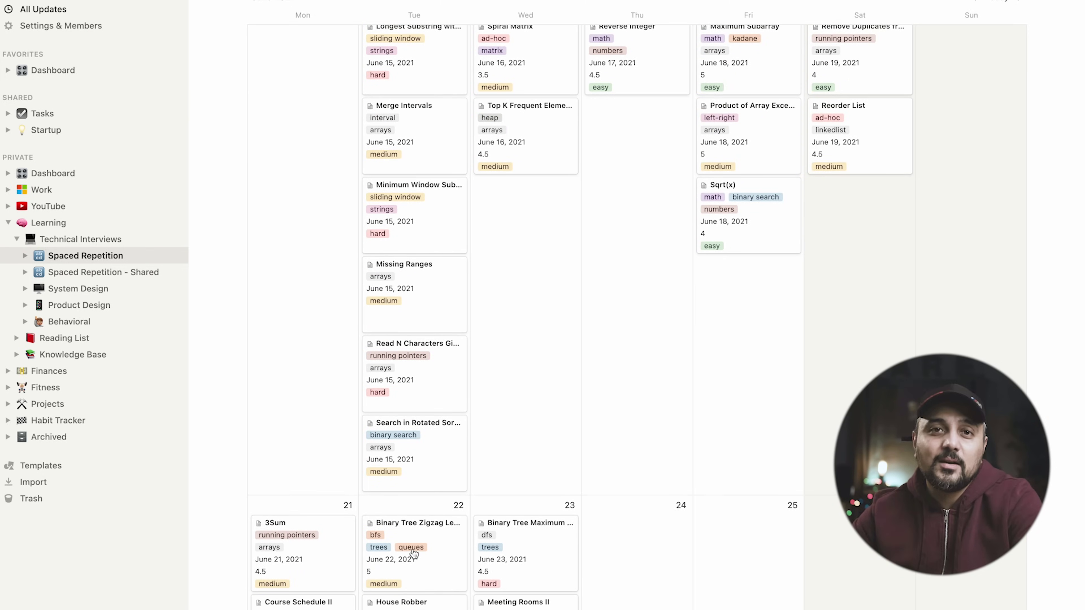
scroll(545, 379, "up", 12)
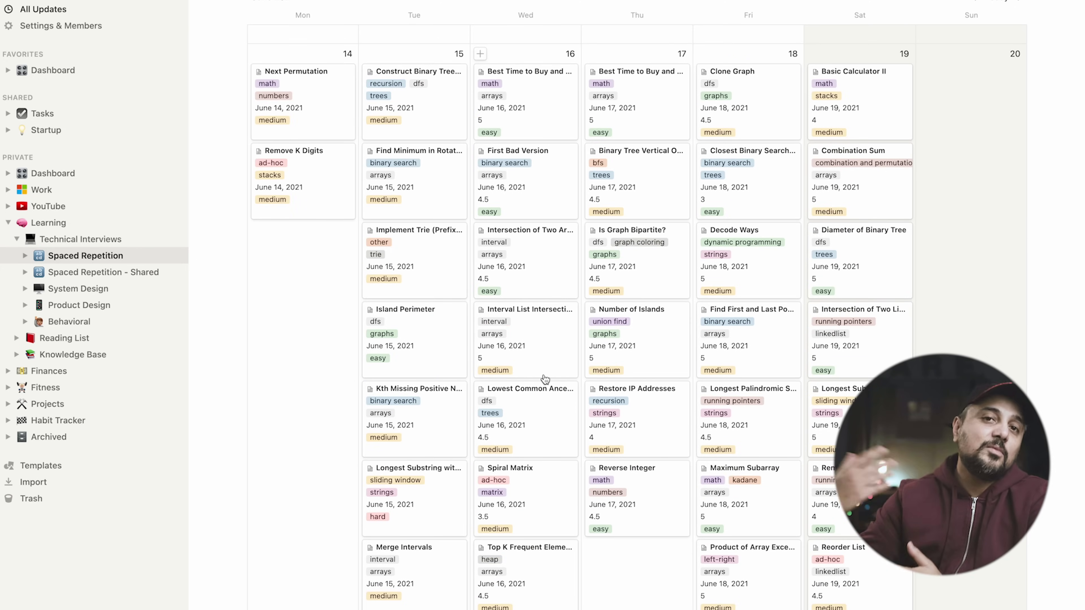
scroll(545, 379, "down", 18)
scroll(545, 380, "up", 9)
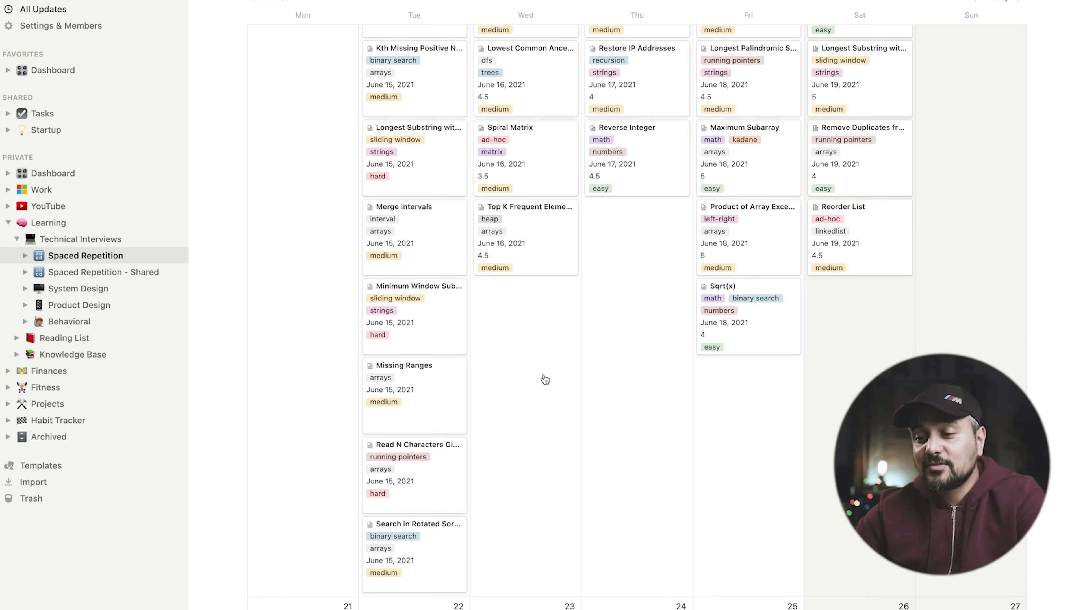
scroll(545, 379, "down", 10)
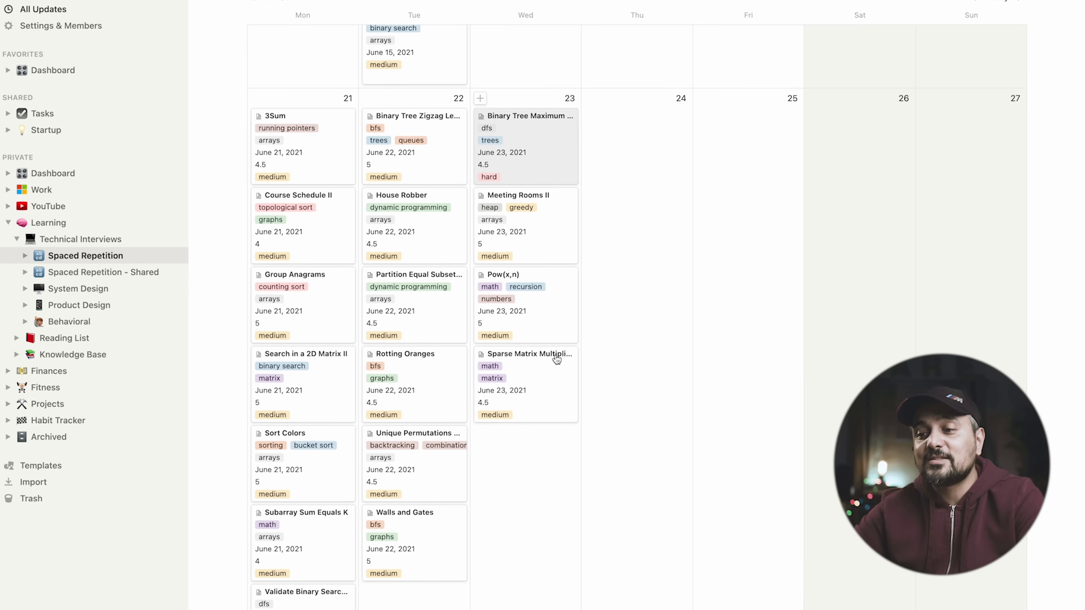